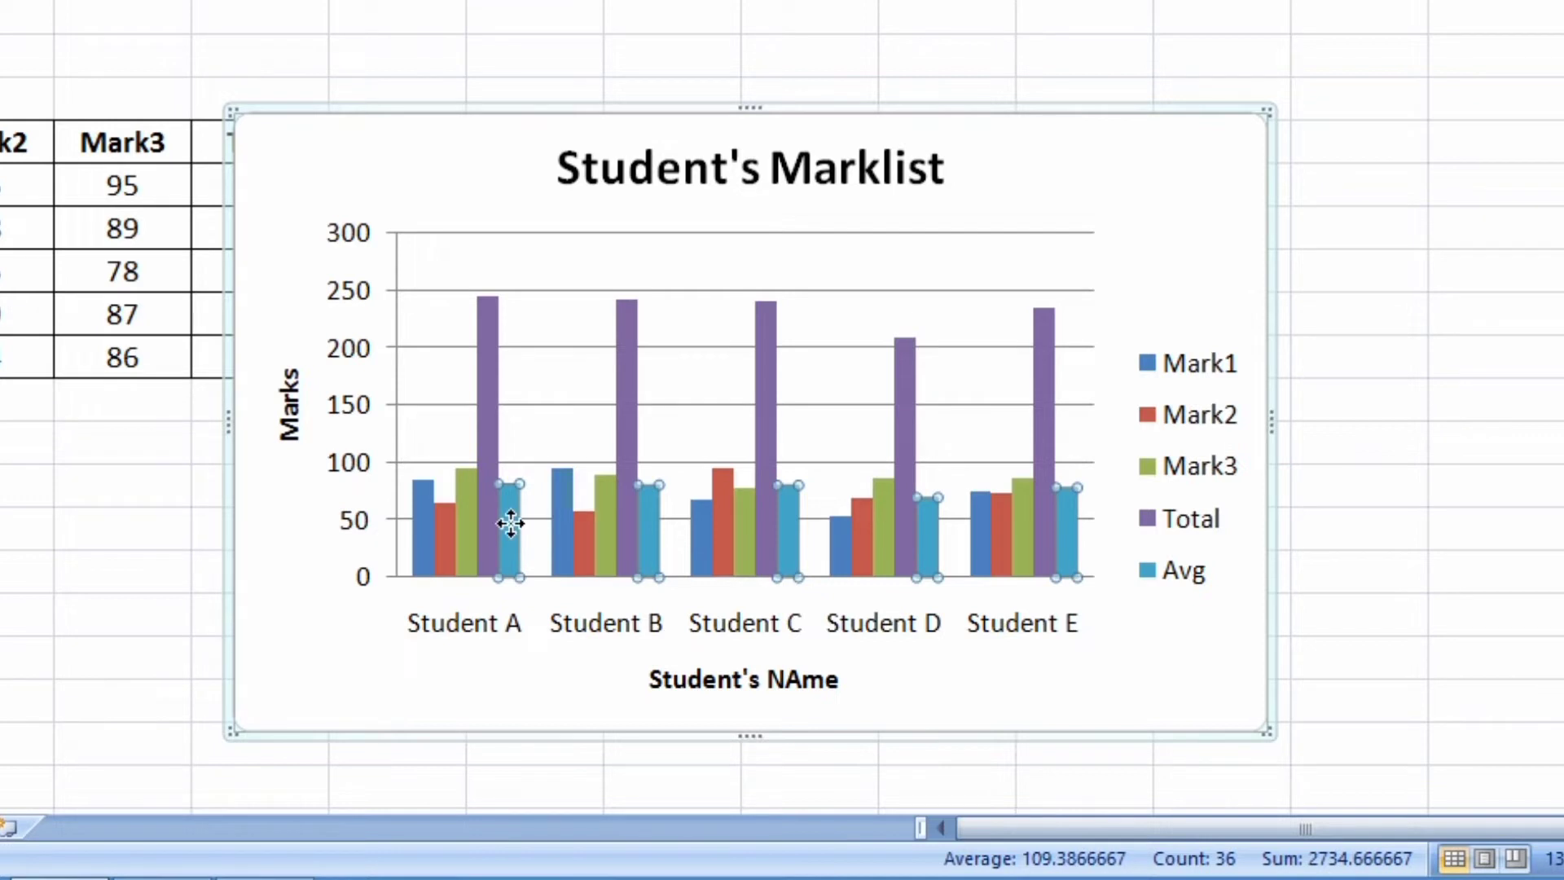
Give the Avg series a solid yellow fill
mouse_move(511, 523)
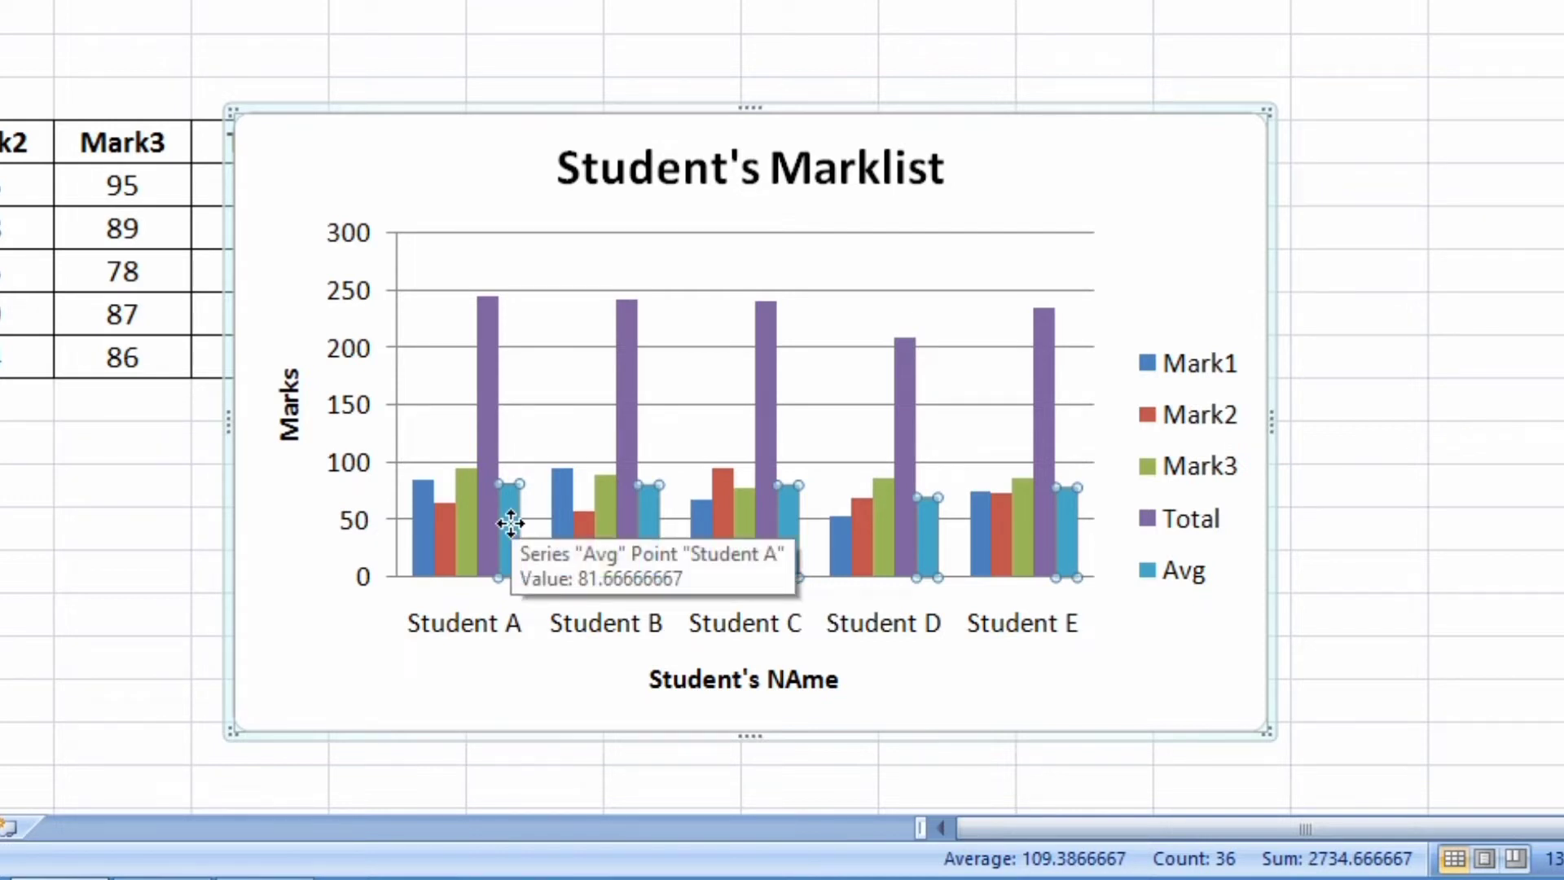
right_click(511, 523)
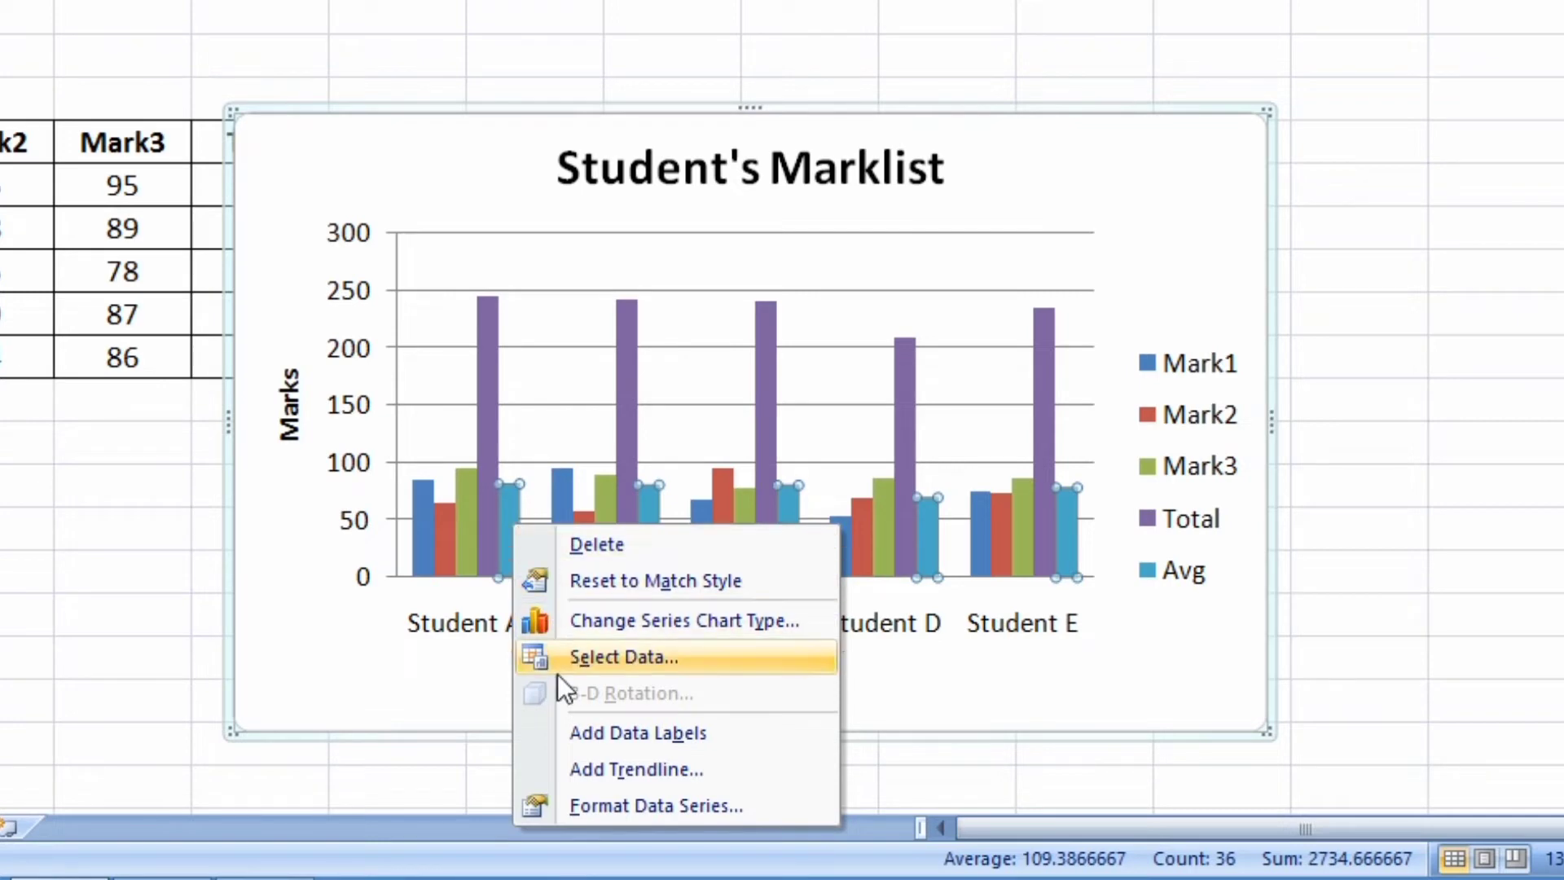
left_click(568, 790)
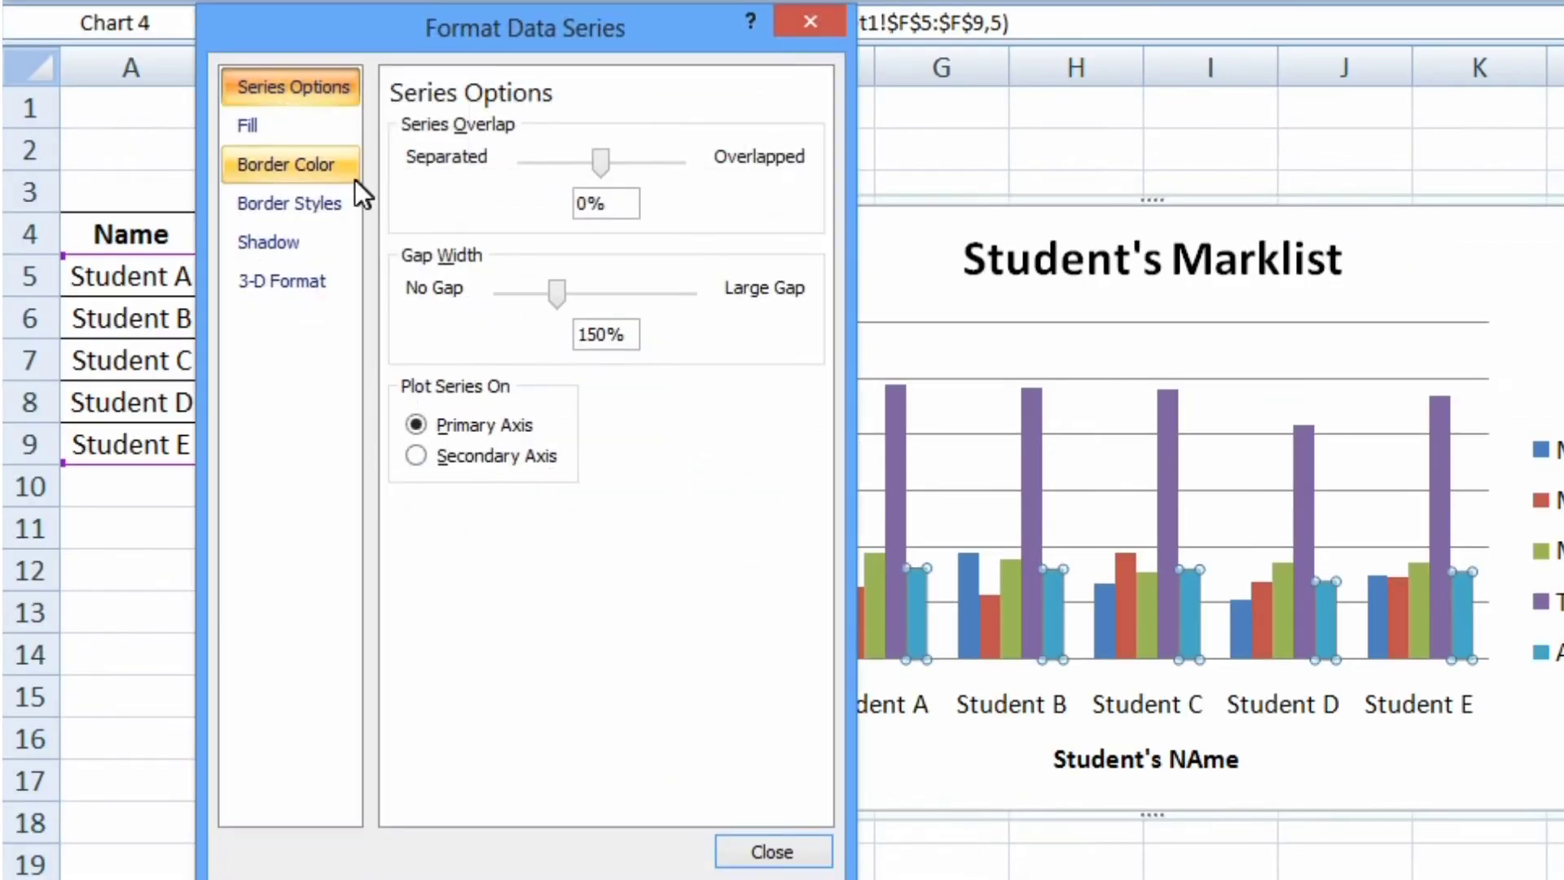
left_click(268, 130)
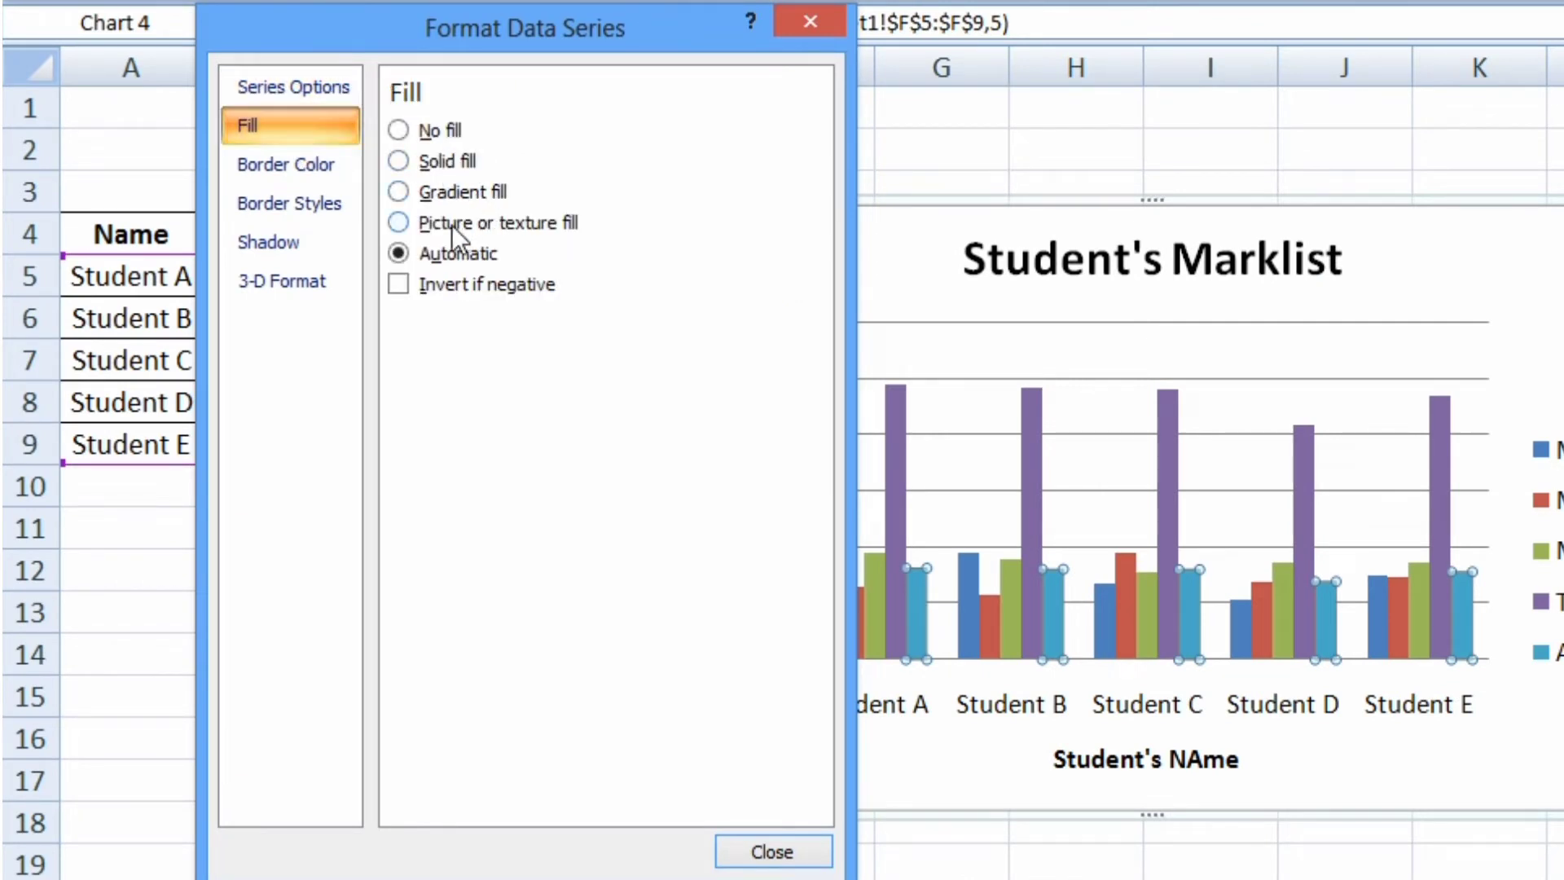
left_click(399, 163)
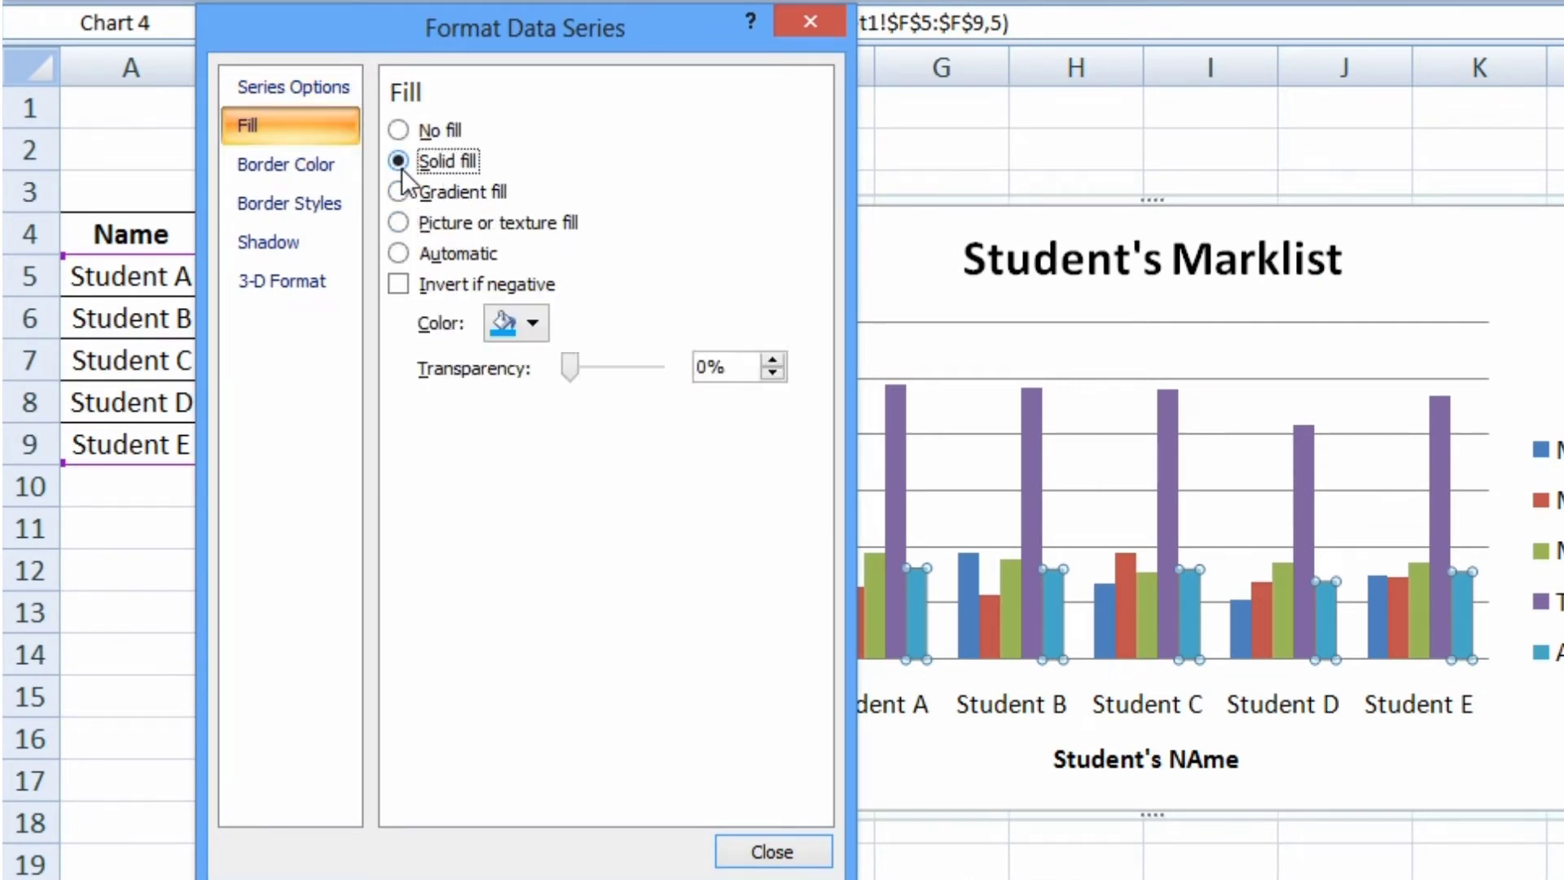
left_click(540, 318)
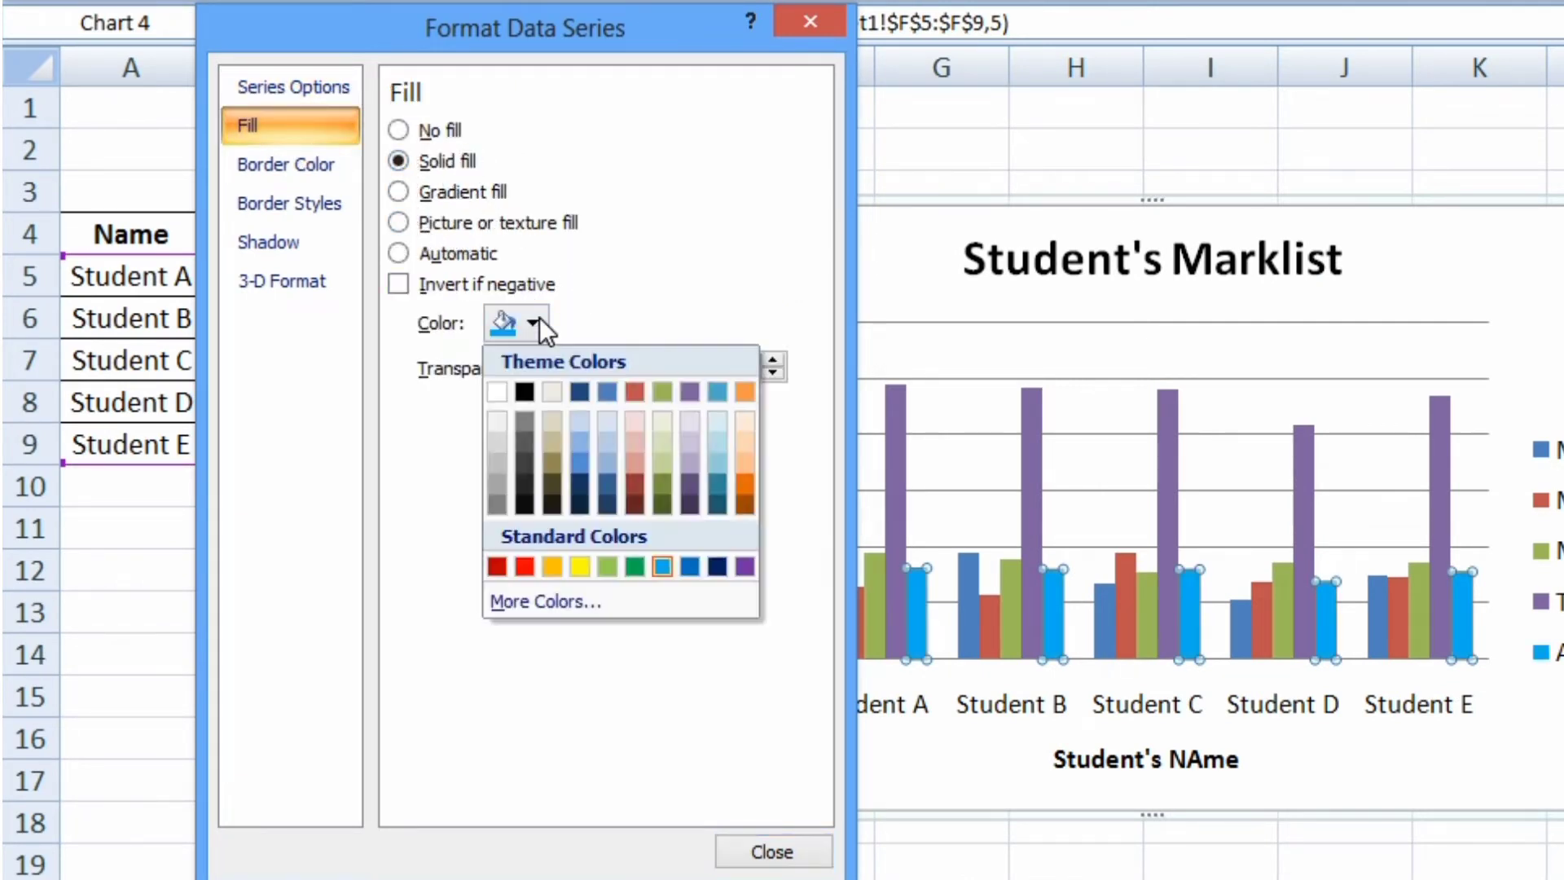
left_click(572, 565)
left_click(770, 851)
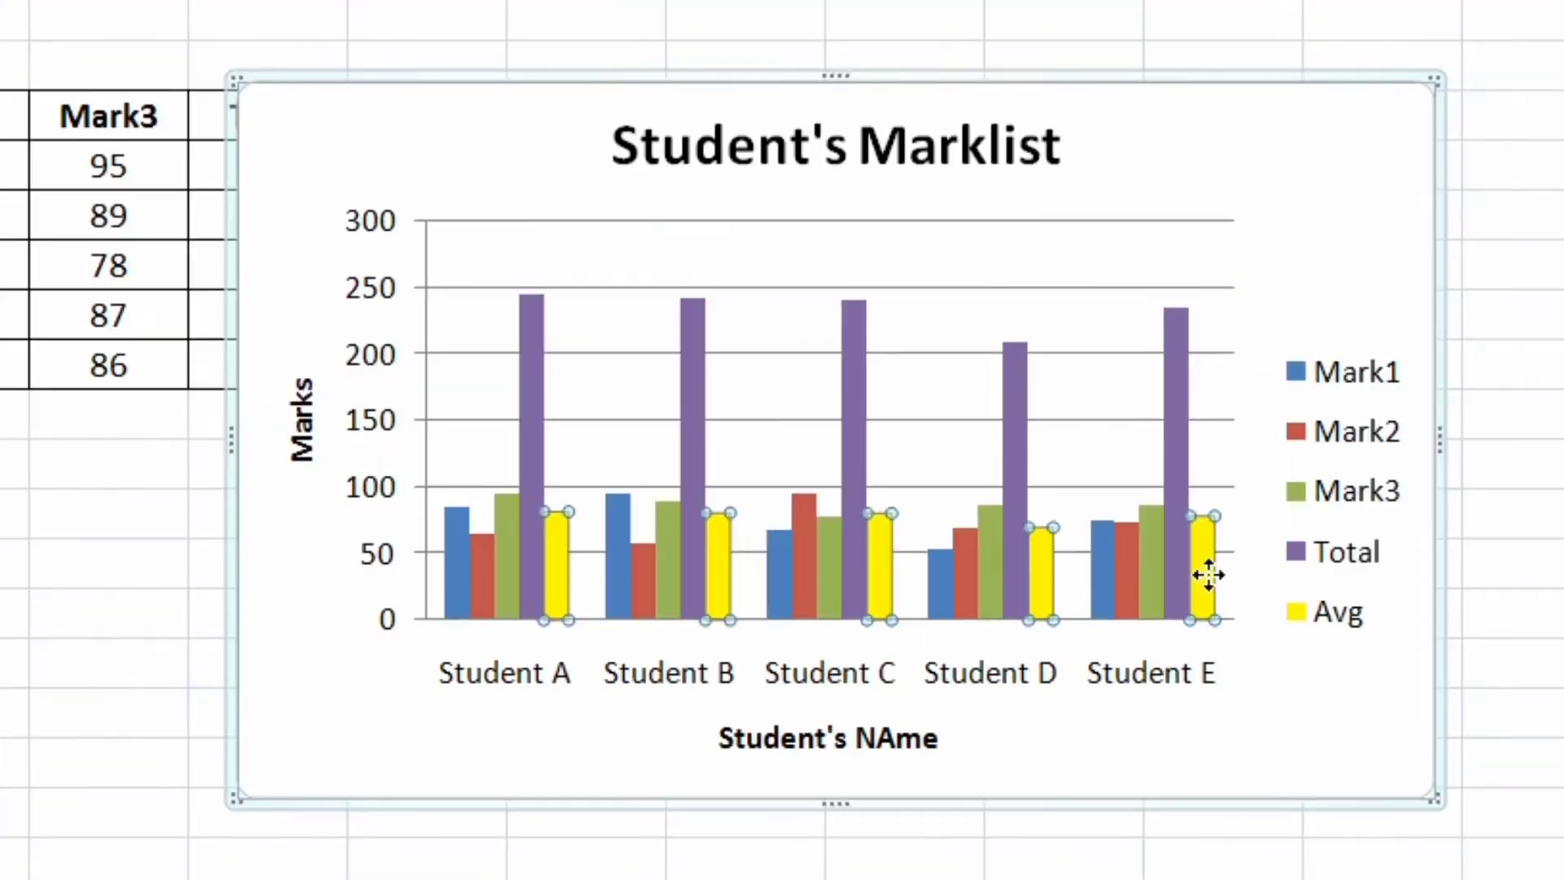
Give the Total series a solid light orange fill
left_click(1209, 575)
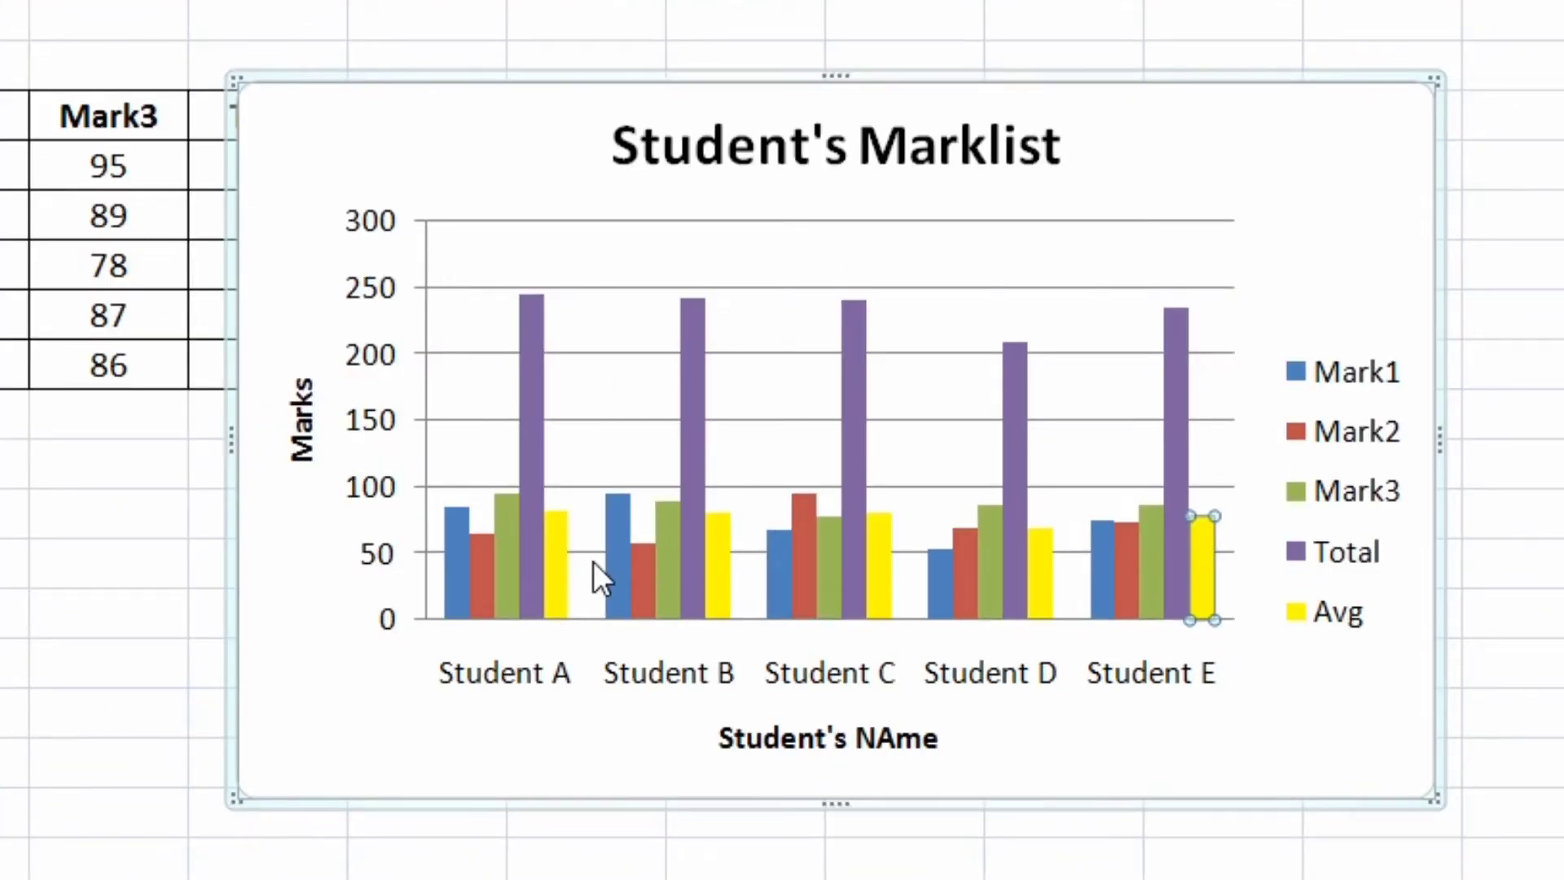
left_click(530, 345)
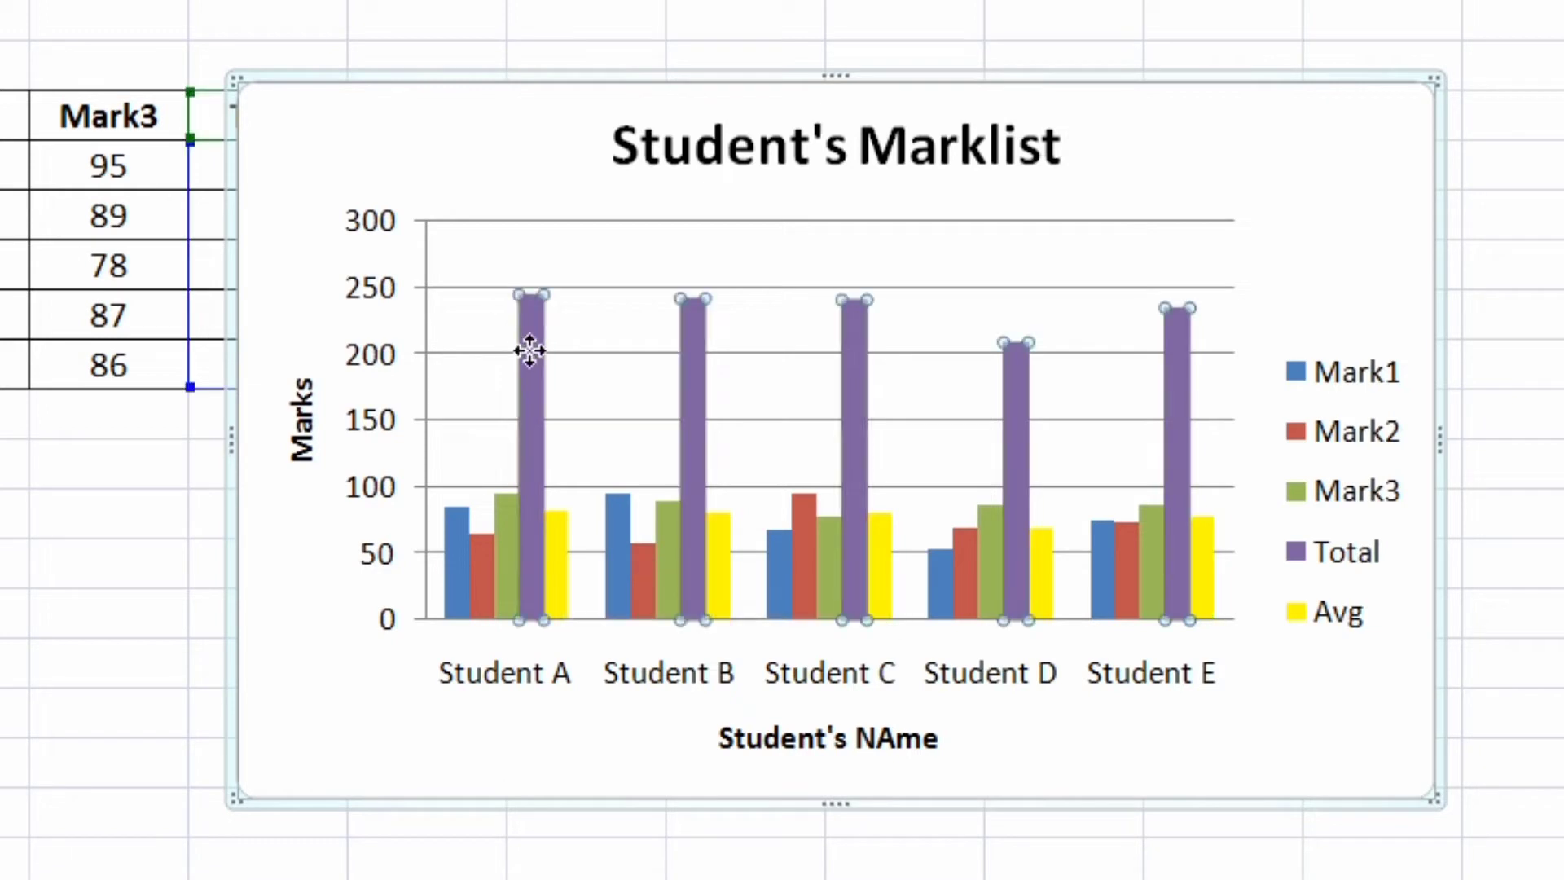
right_click(530, 351)
left_click(631, 674)
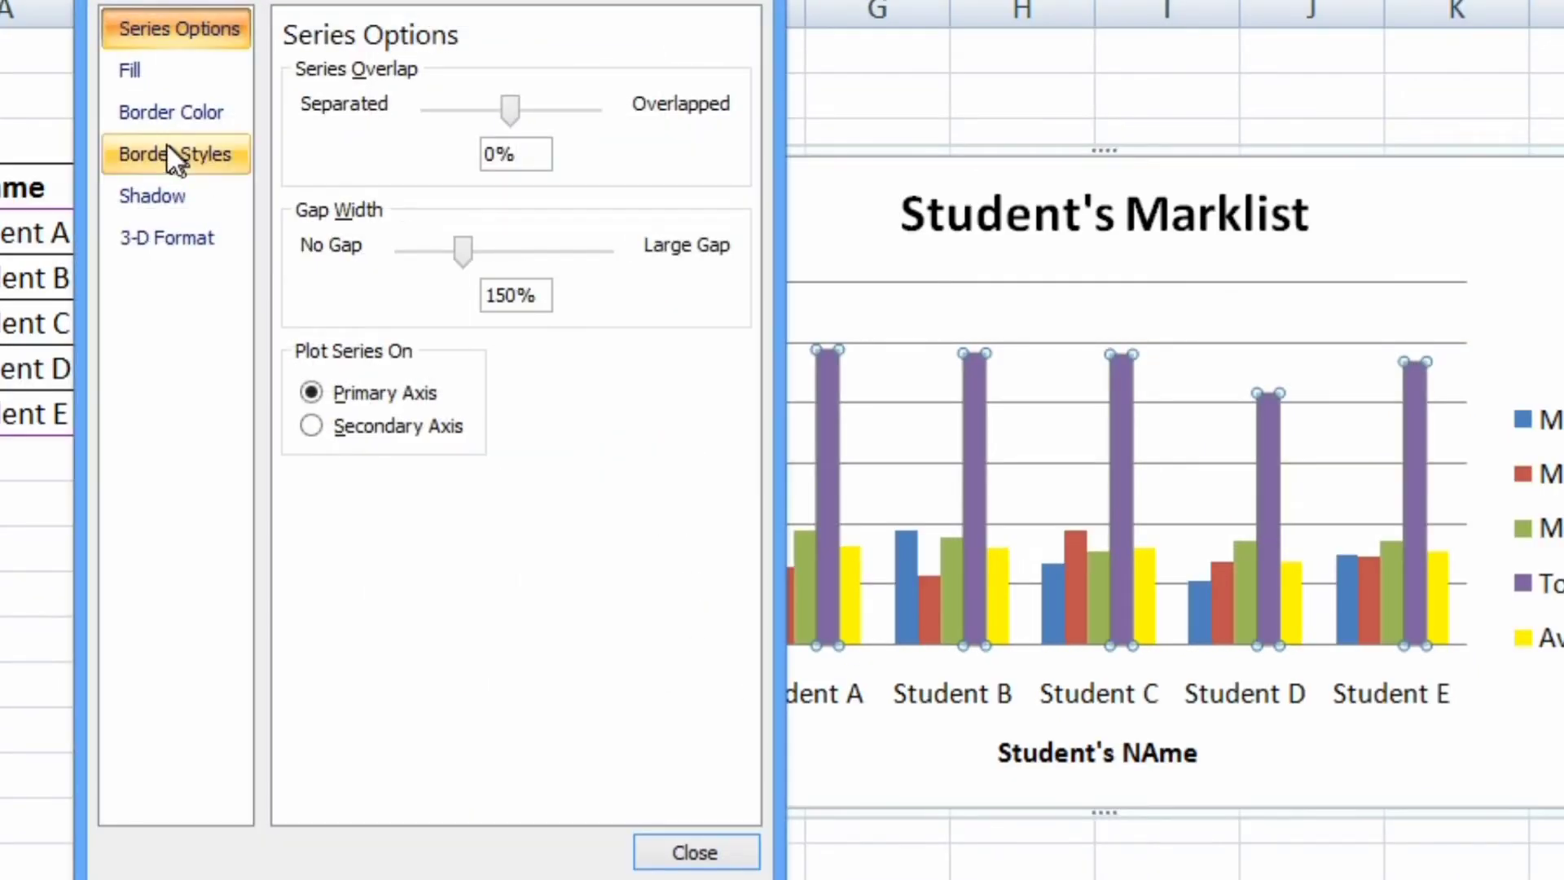
left_click(149, 82)
left_click(346, 110)
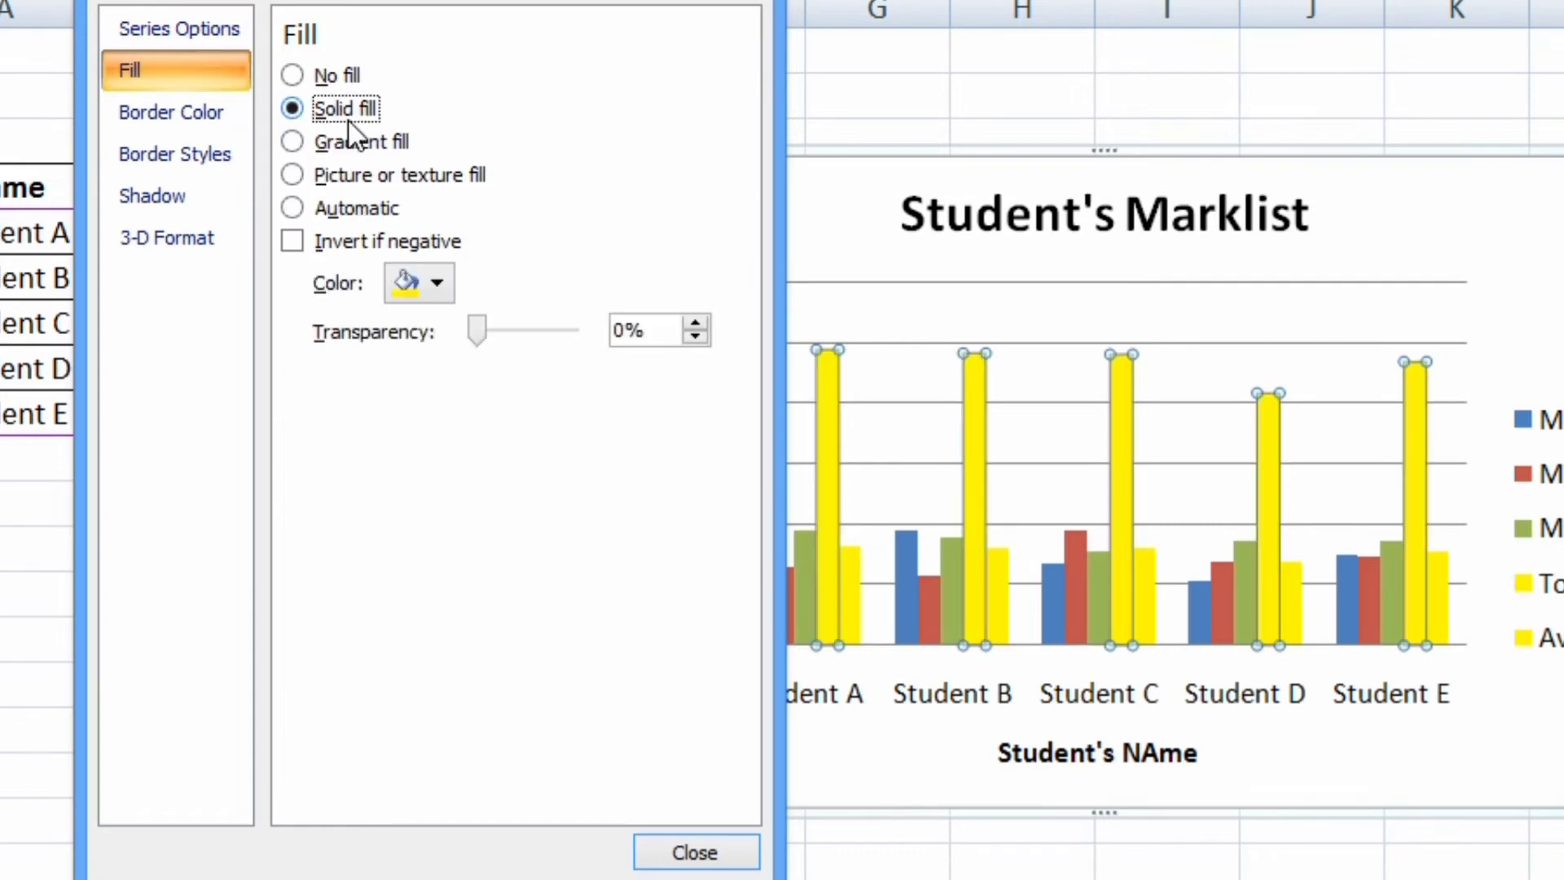
left_click(439, 284)
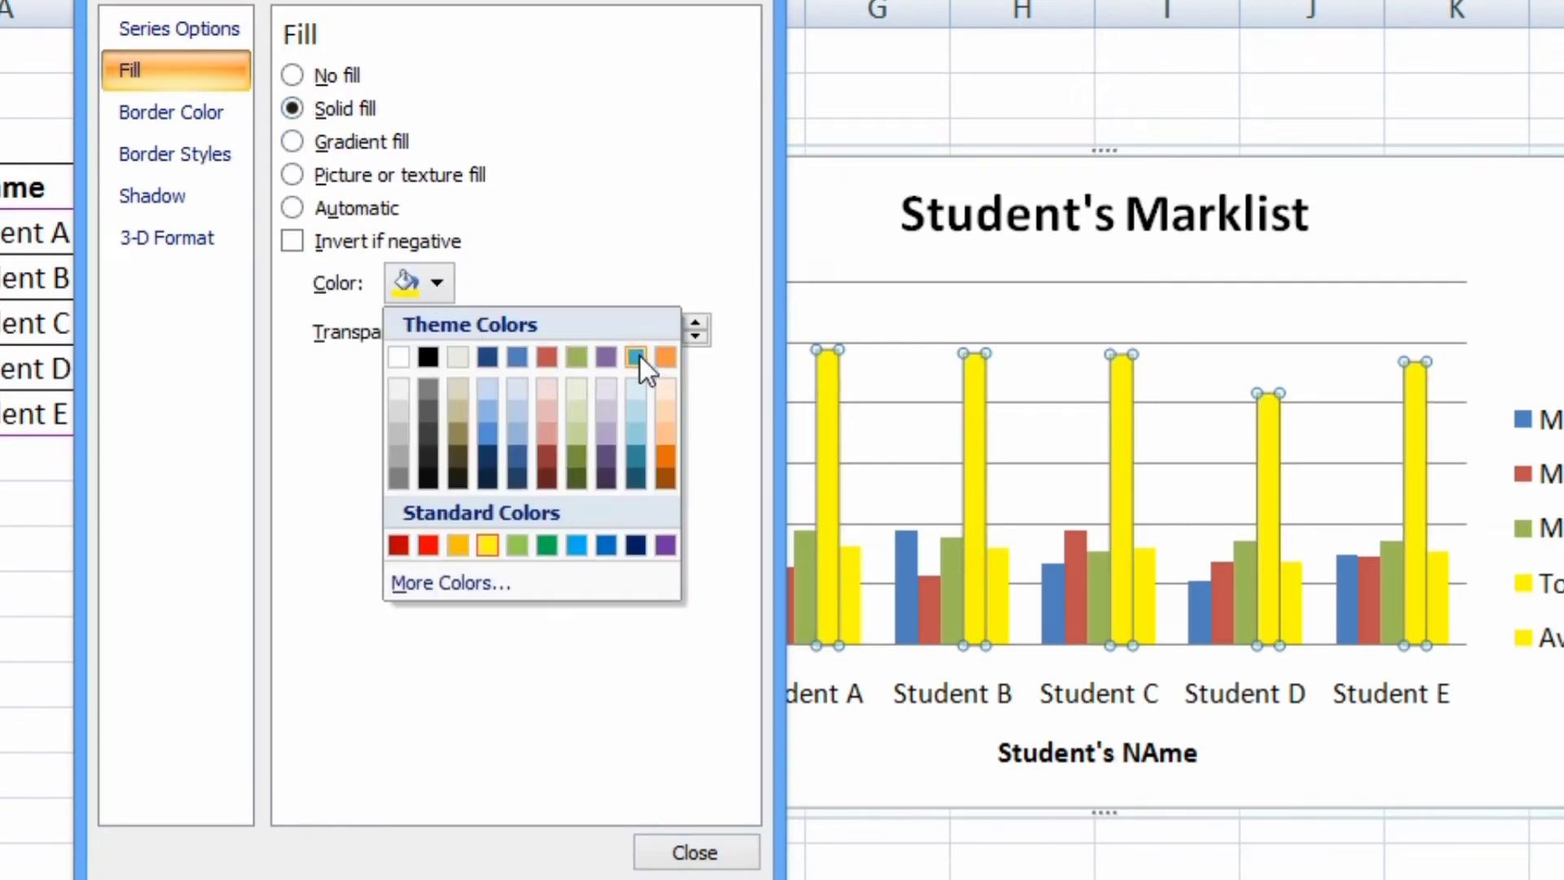
left_click(665, 436)
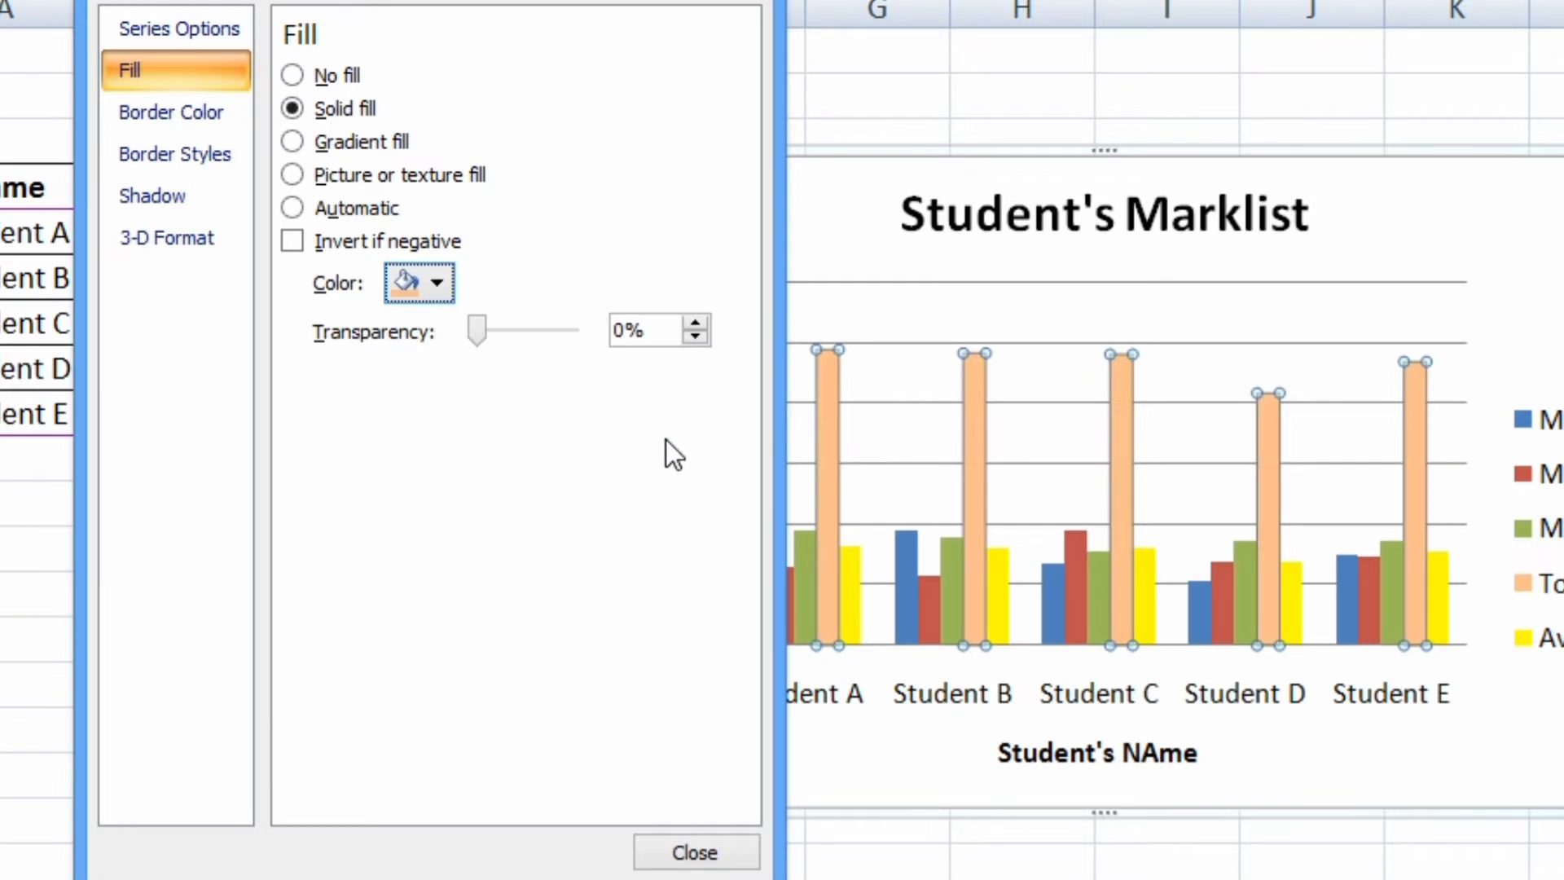
left_click(691, 852)
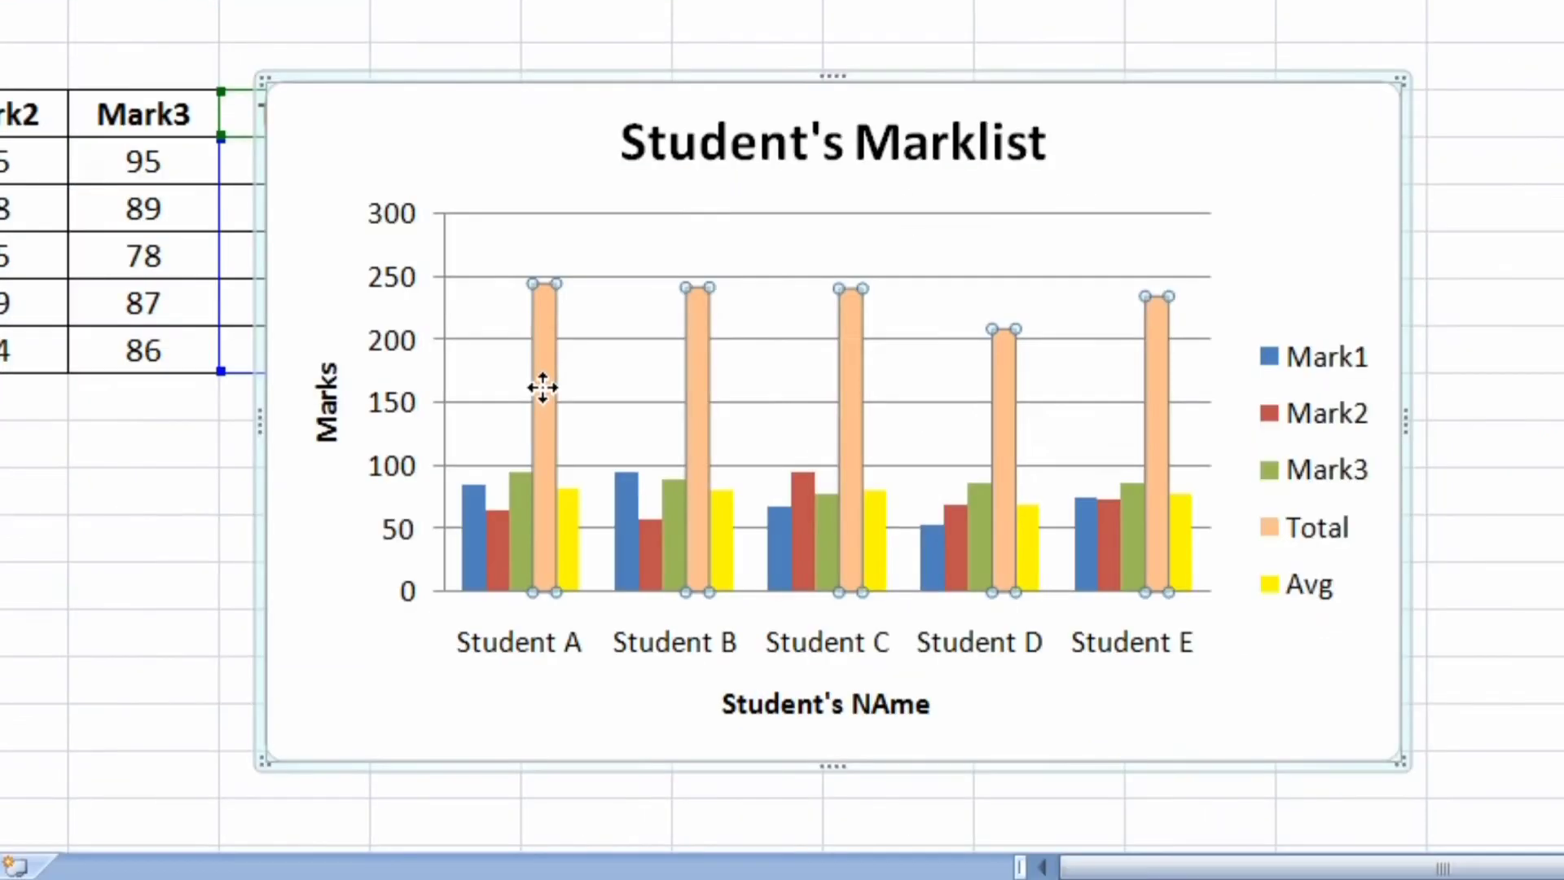
Add data labels to the Total series columns
mouse_move(544, 375)
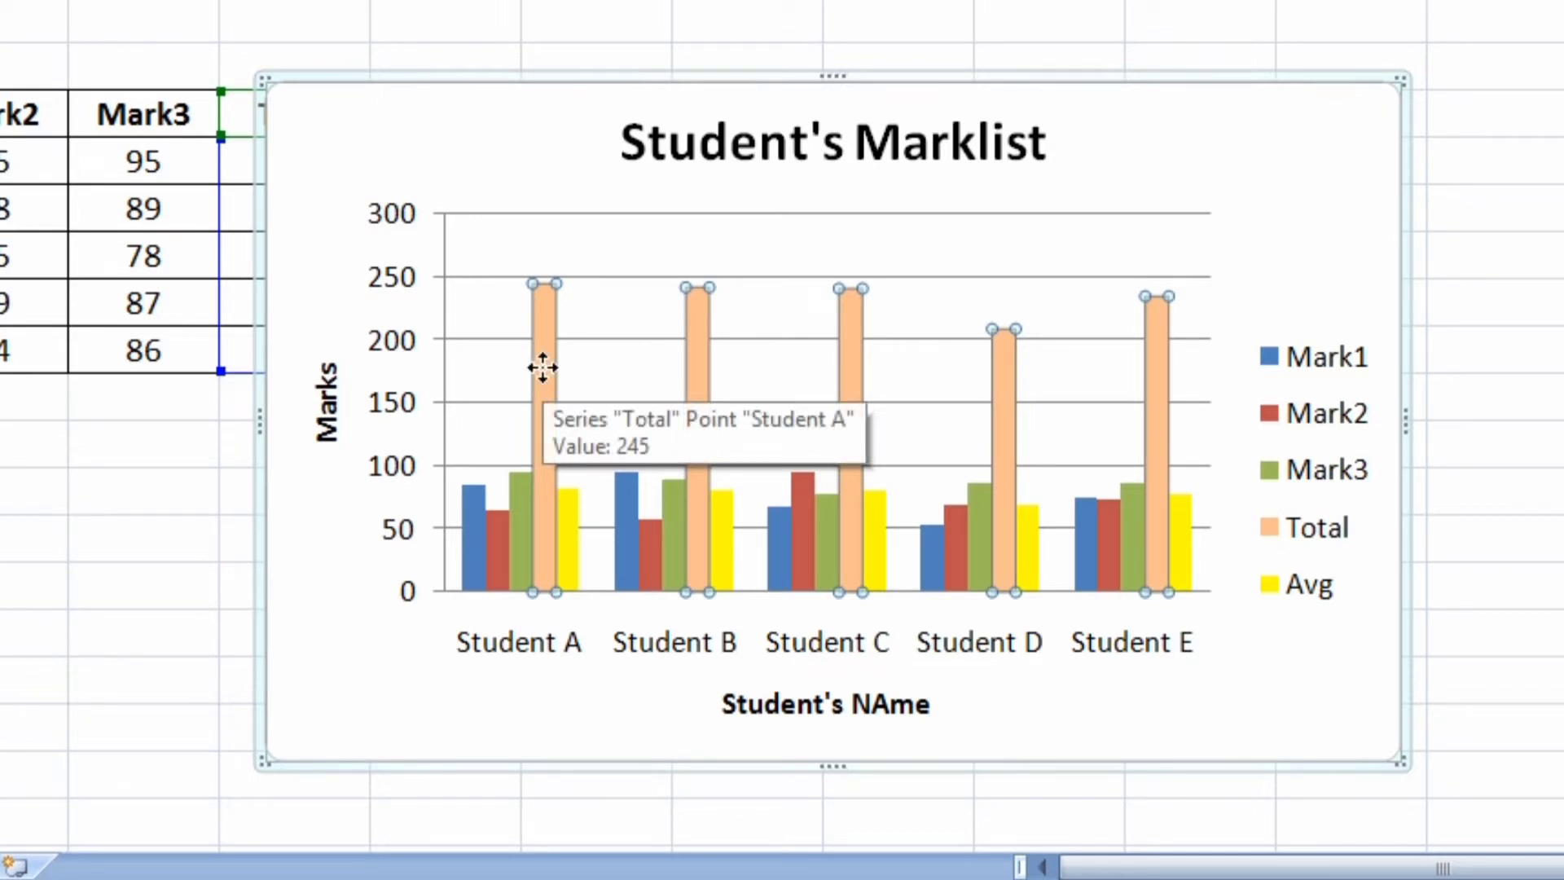
right_click(543, 366)
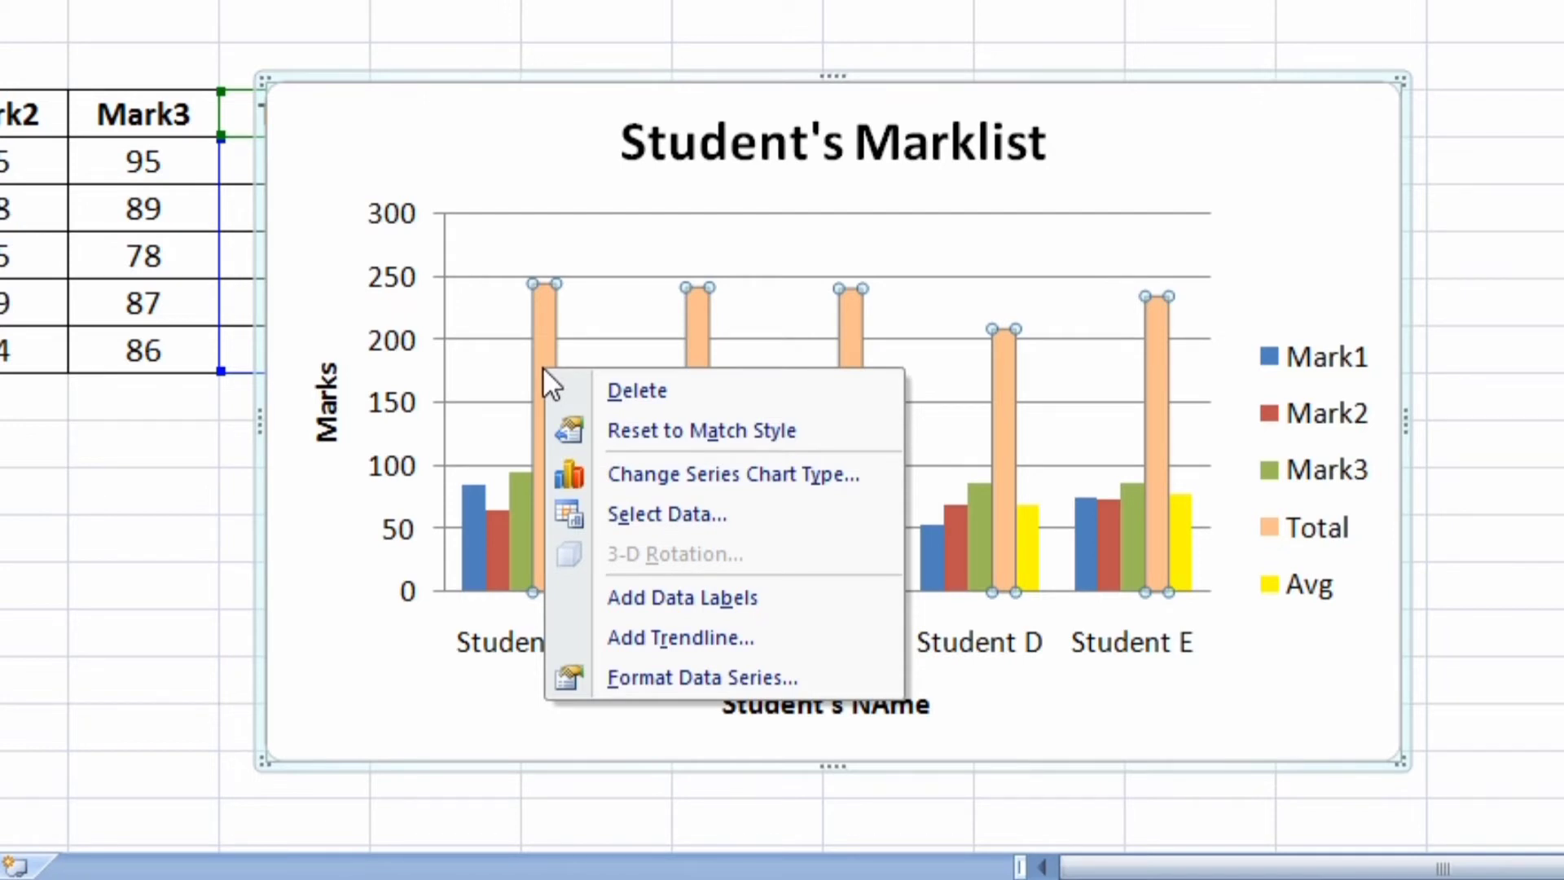
left_click(659, 607)
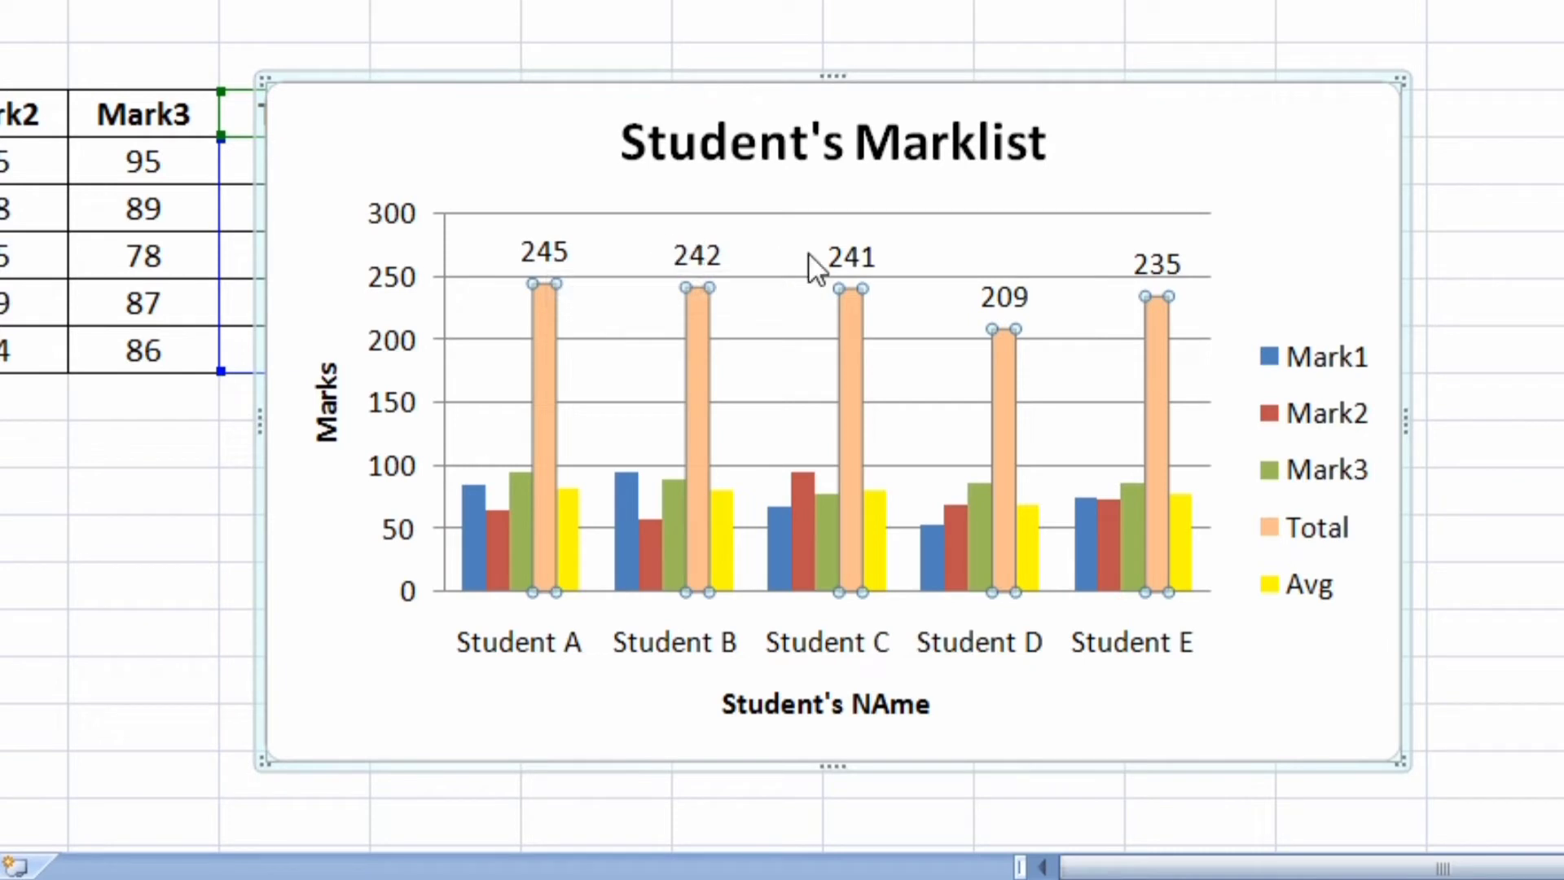
Rotate the Total data labels to a custom angle of -45°
left_click(544, 251)
right_click(544, 251)
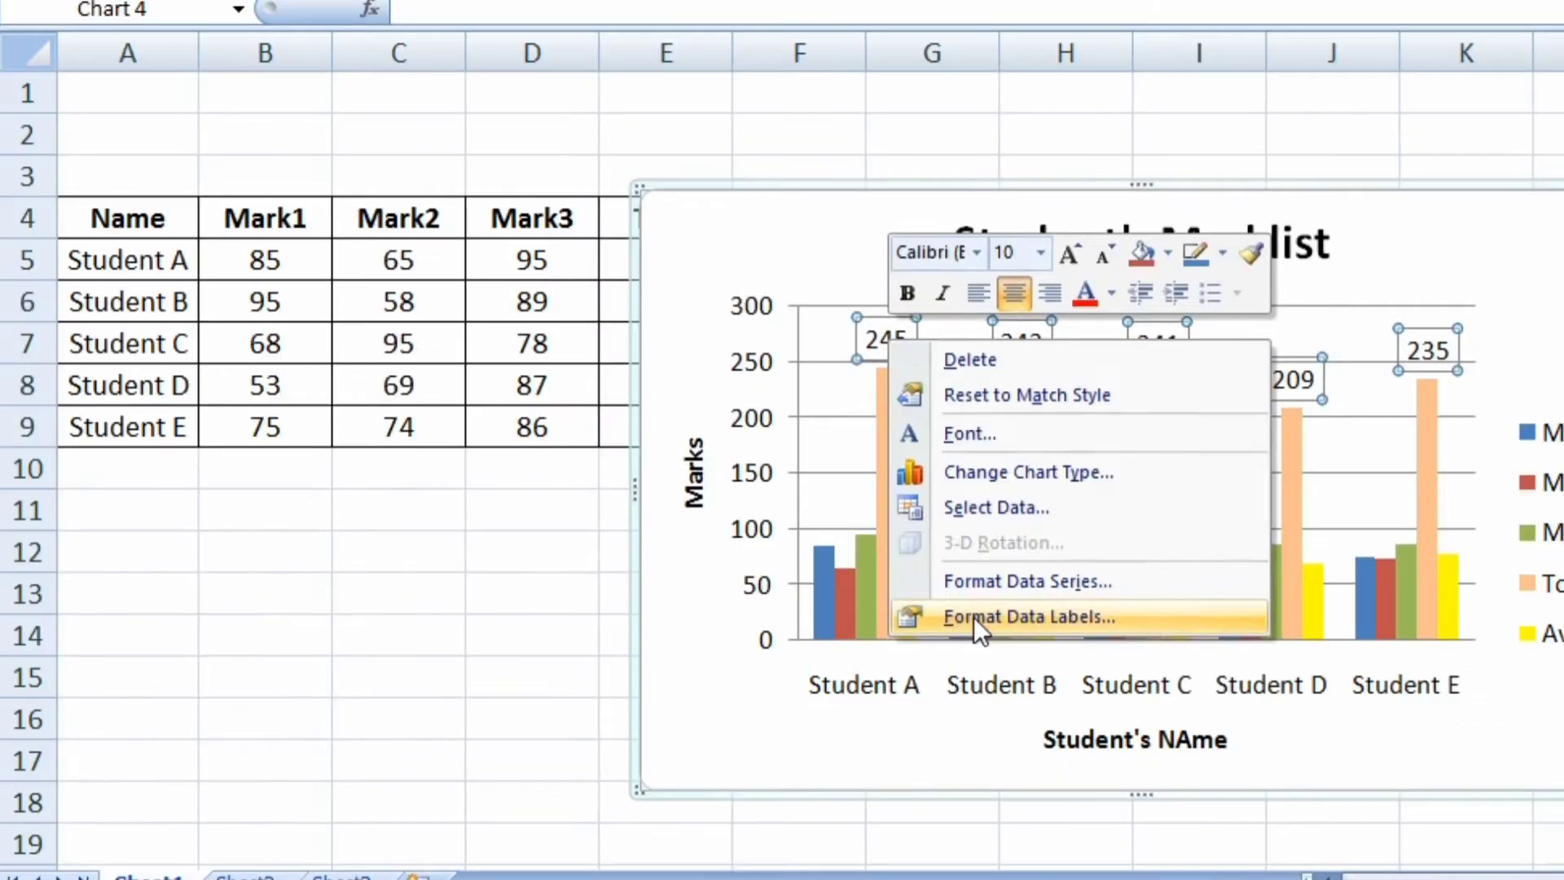
left_click(646, 564)
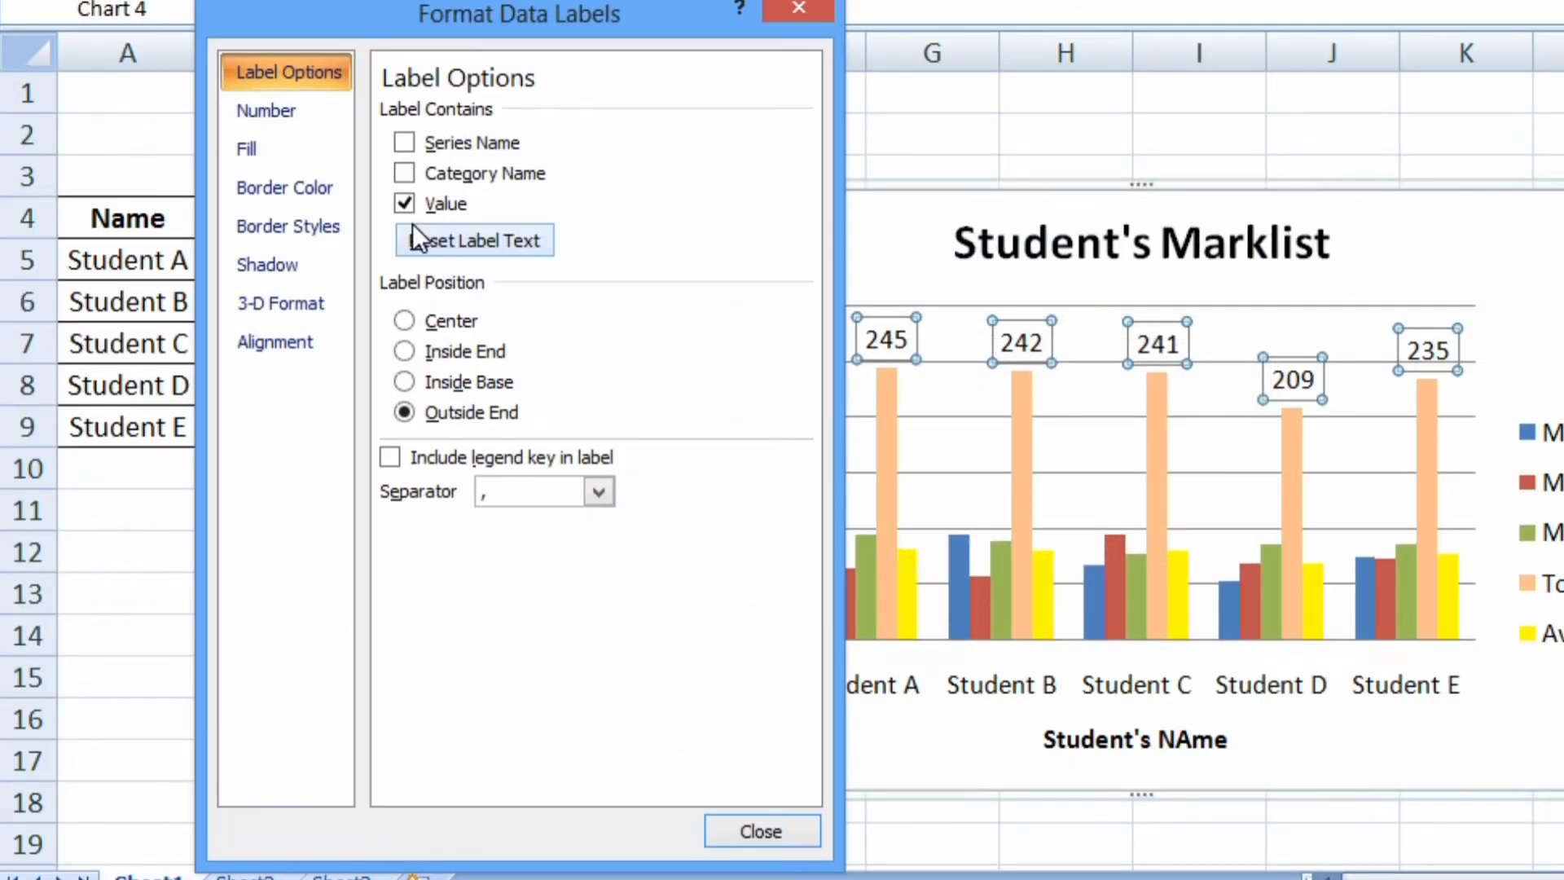
left_click(275, 362)
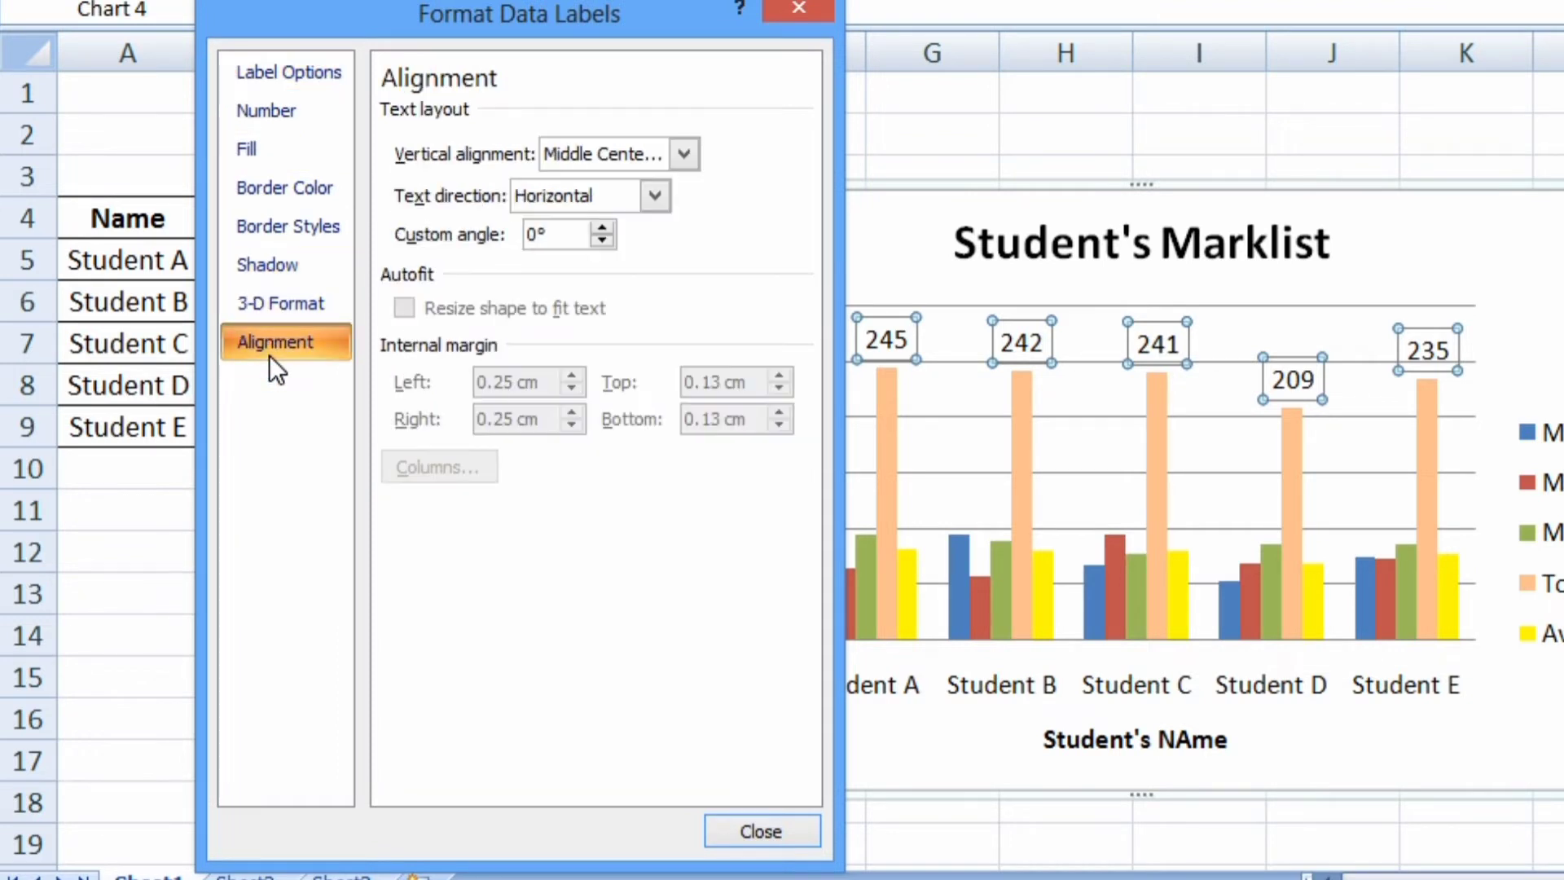
left_click_drag(557, 241, 498, 241)
type("-45")
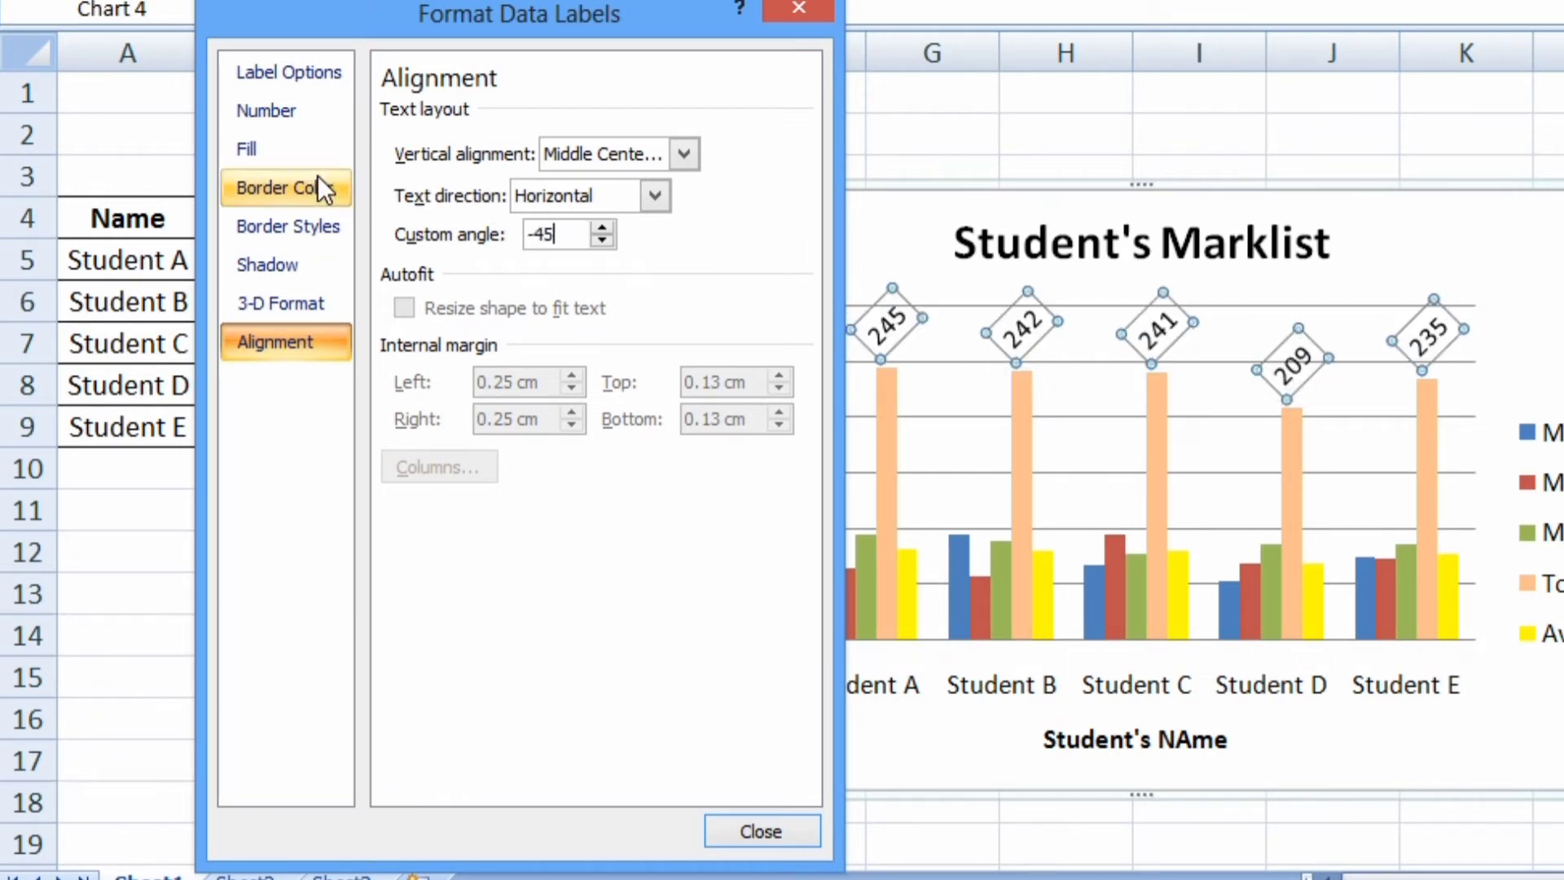
Give the Total data labels a rainbow preset gradient fill
left_click(301, 158)
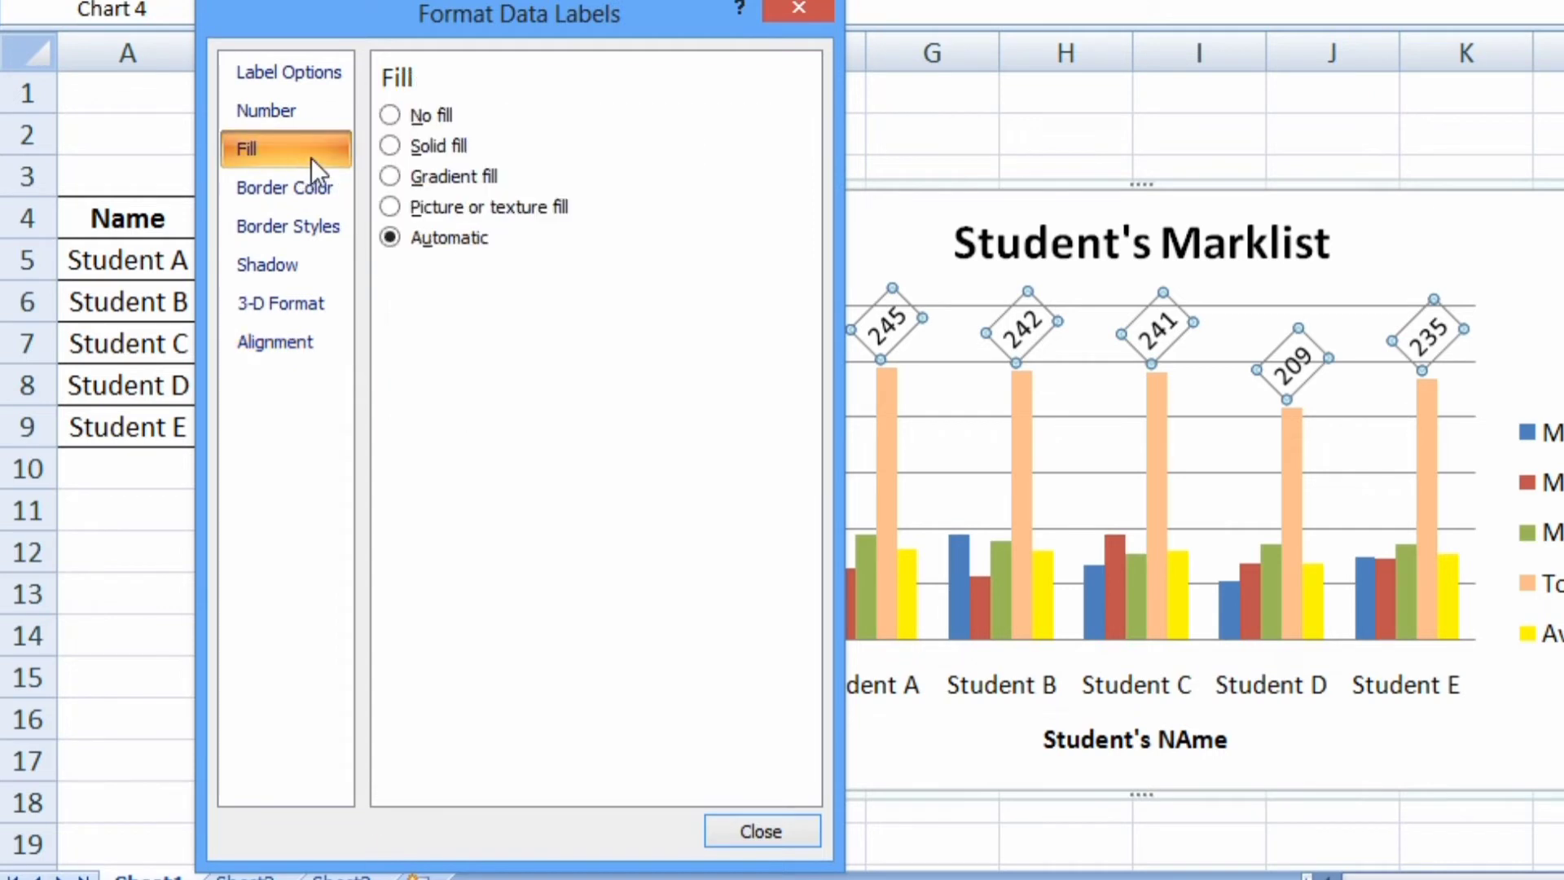
left_click(395, 177)
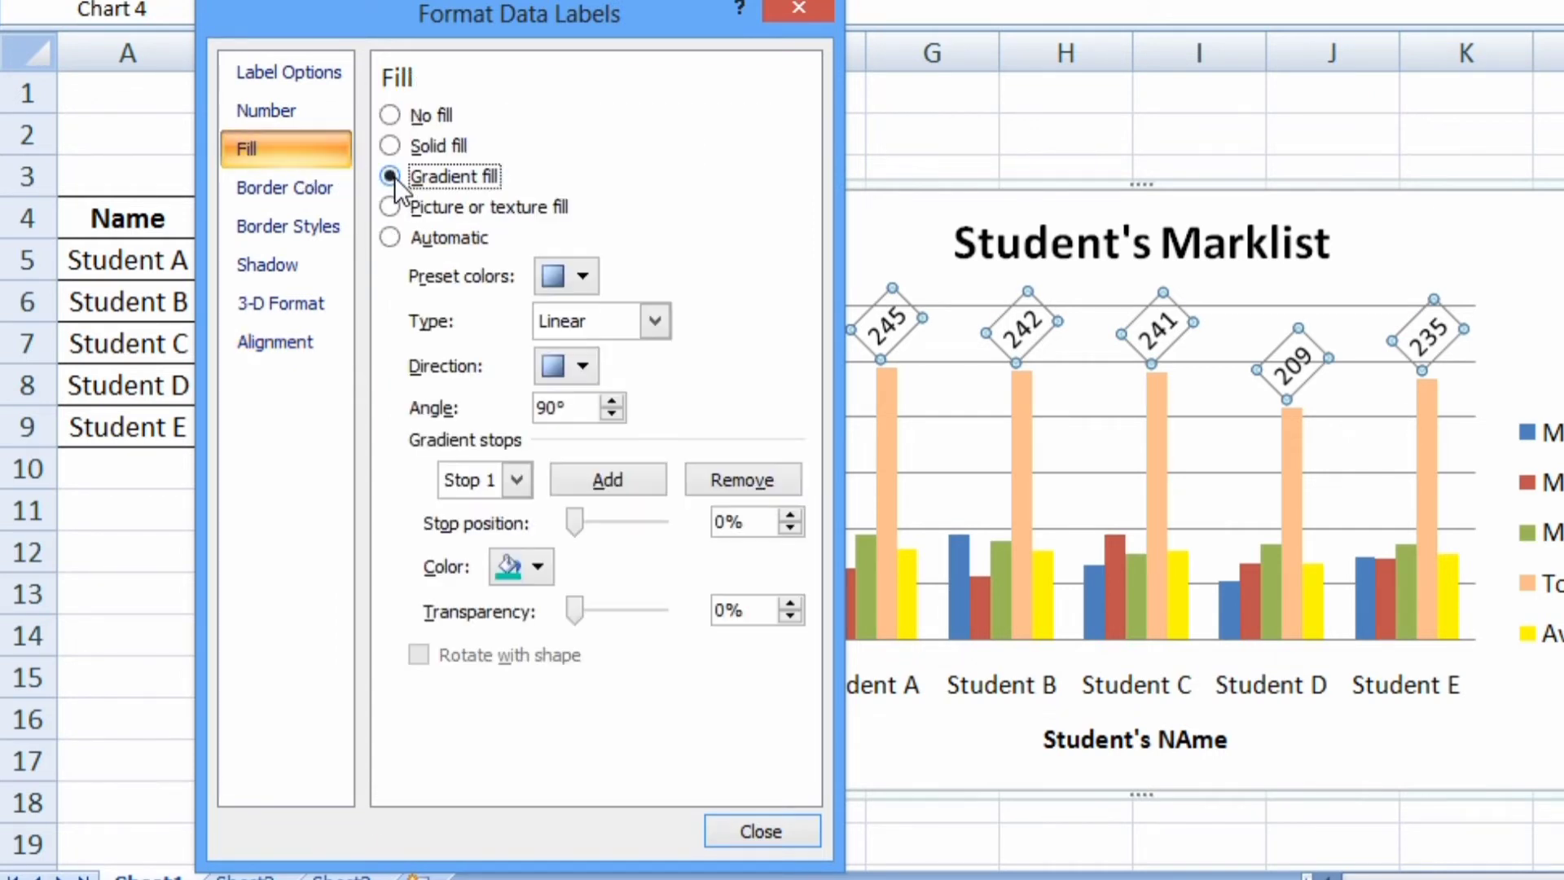
left_click(584, 275)
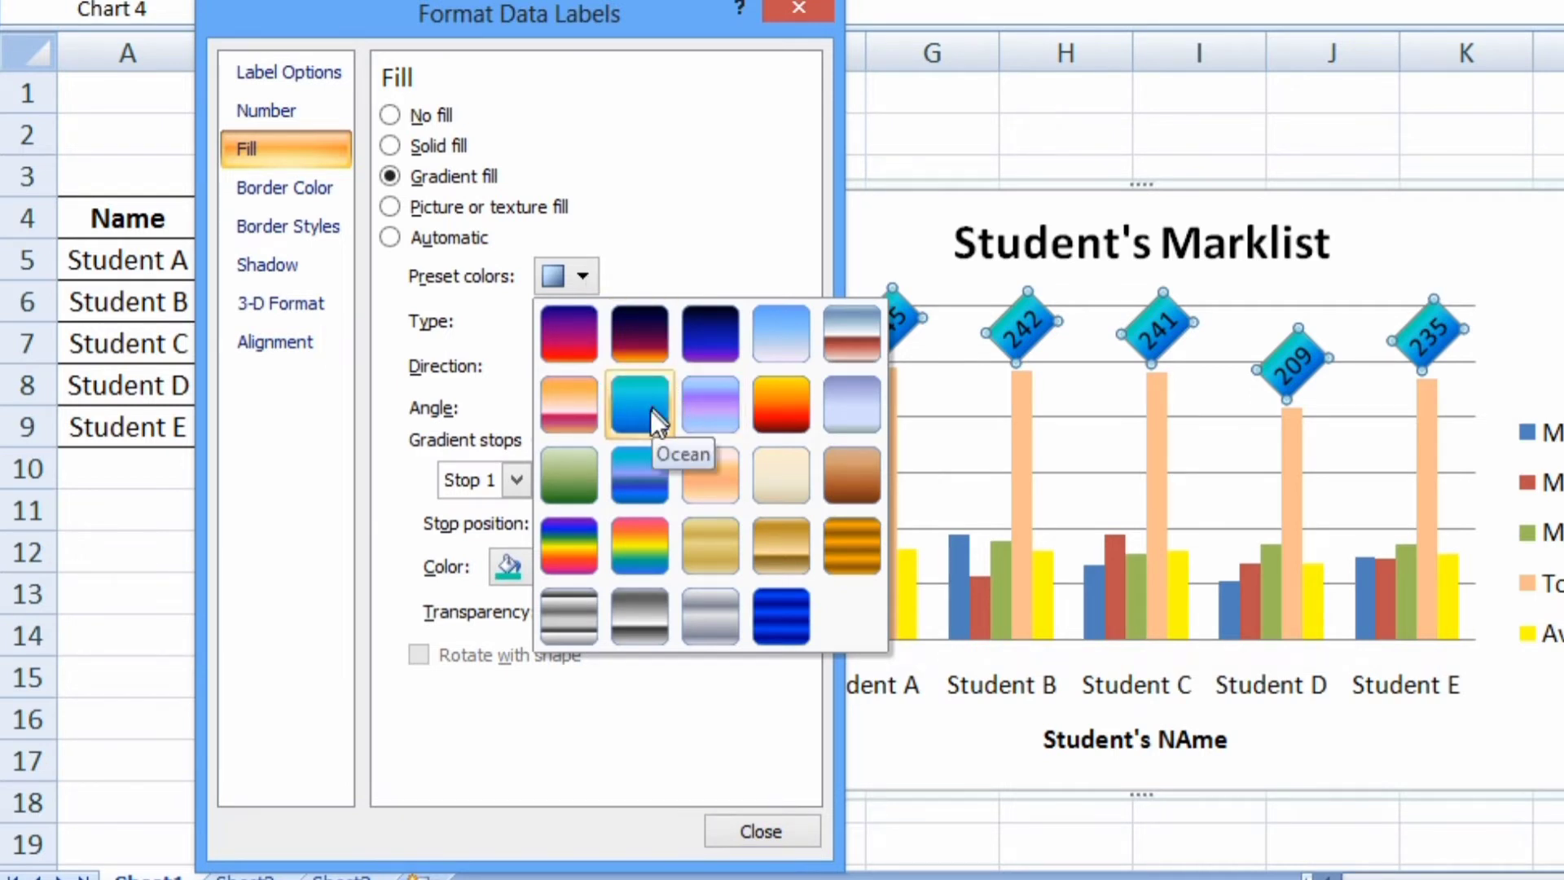
left_click(637, 543)
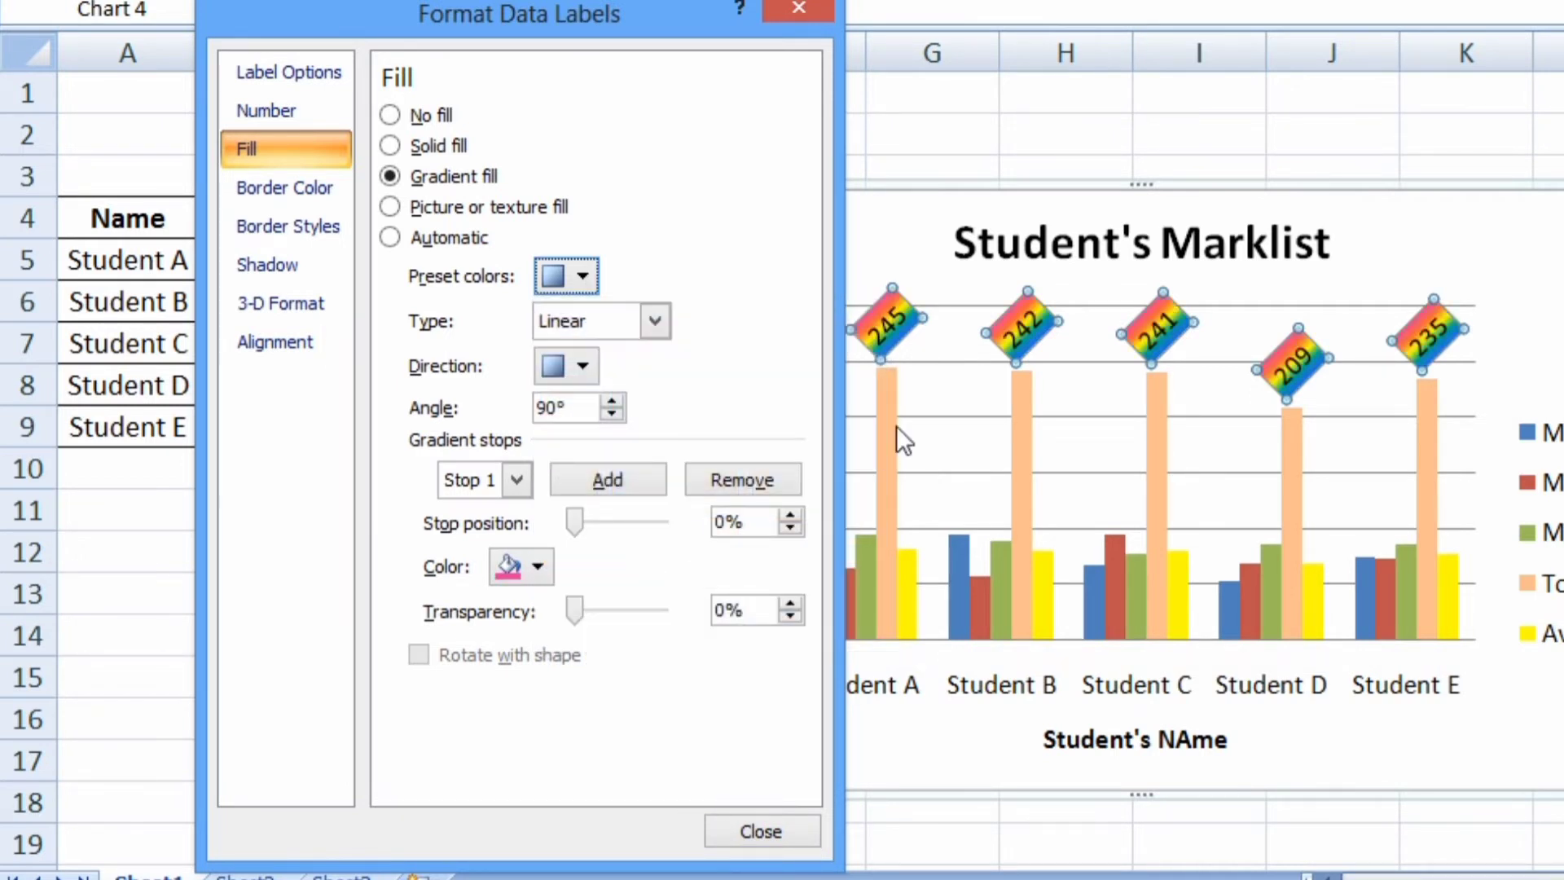
left_click(797, 833)
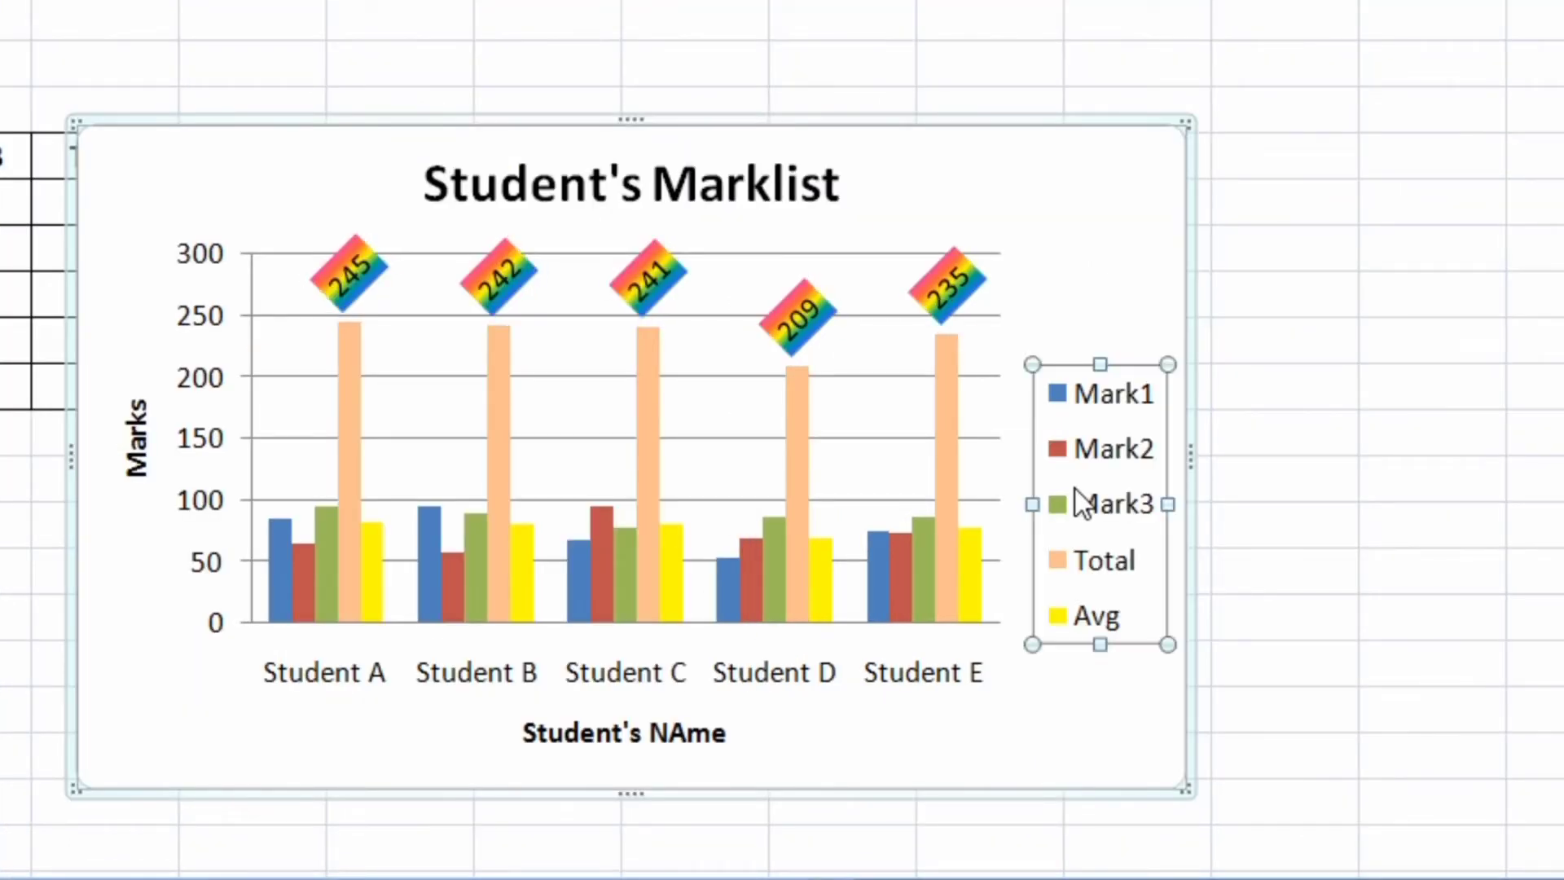
Give the chart legend a solid light olive green fill
right_click(1075, 489)
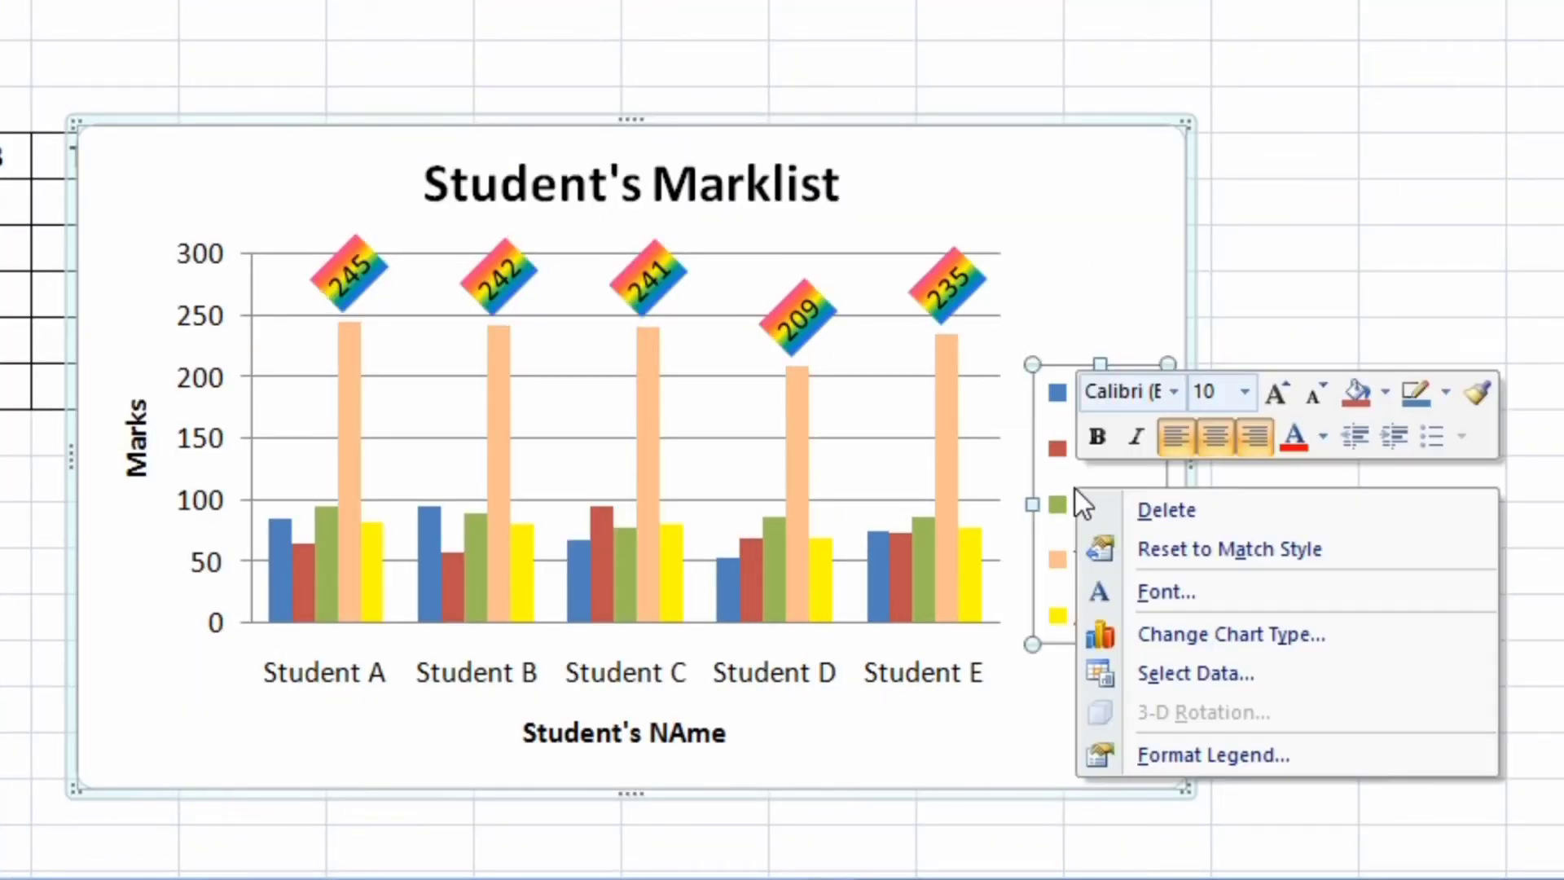
left_click(1172, 754)
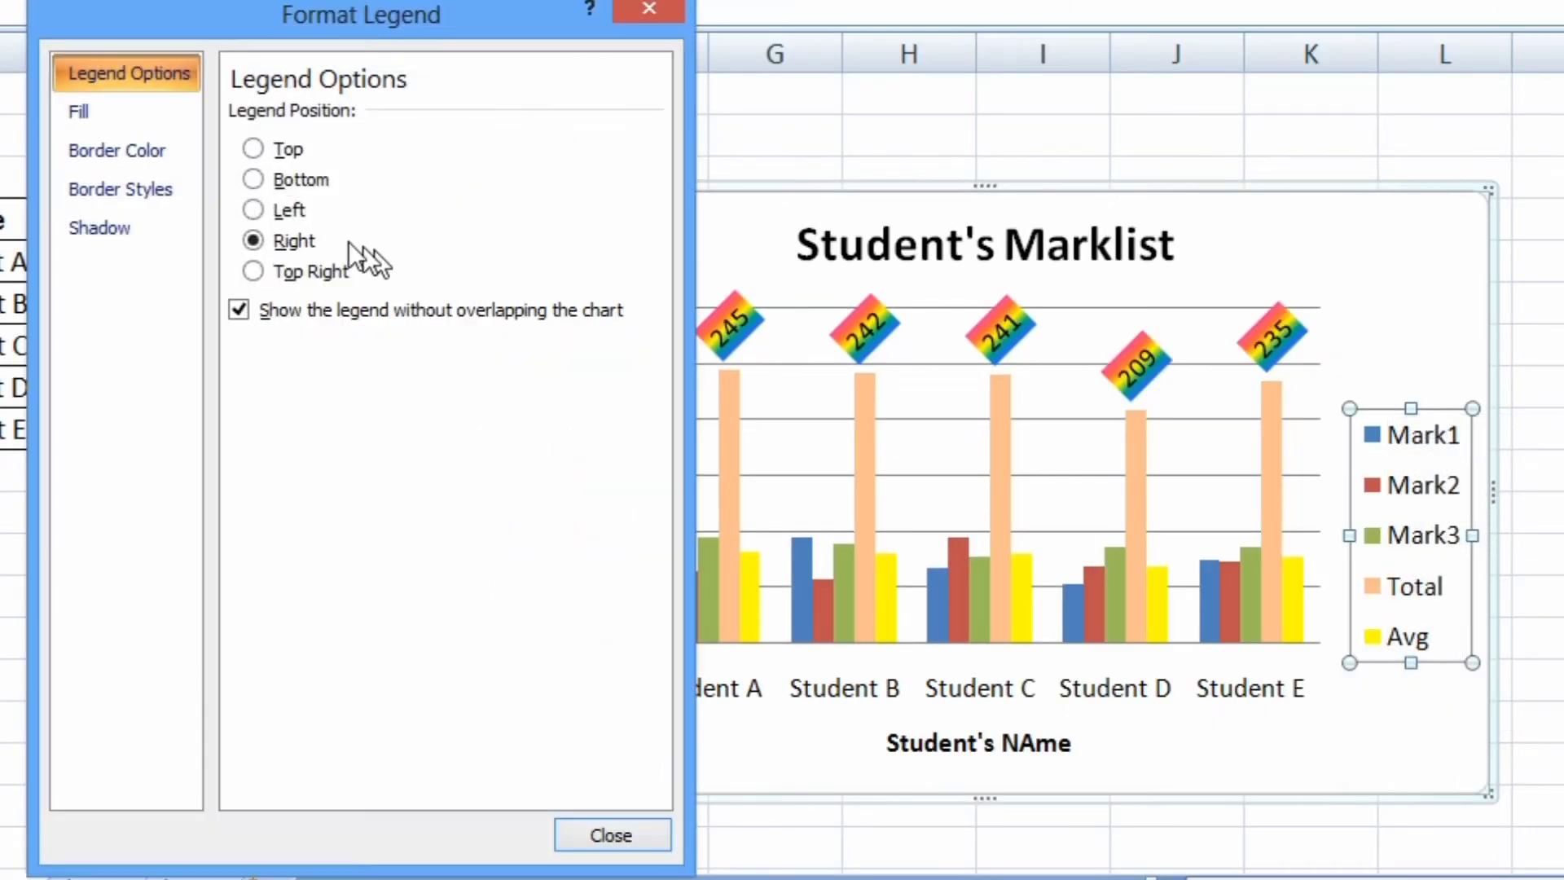
left_click(108, 147)
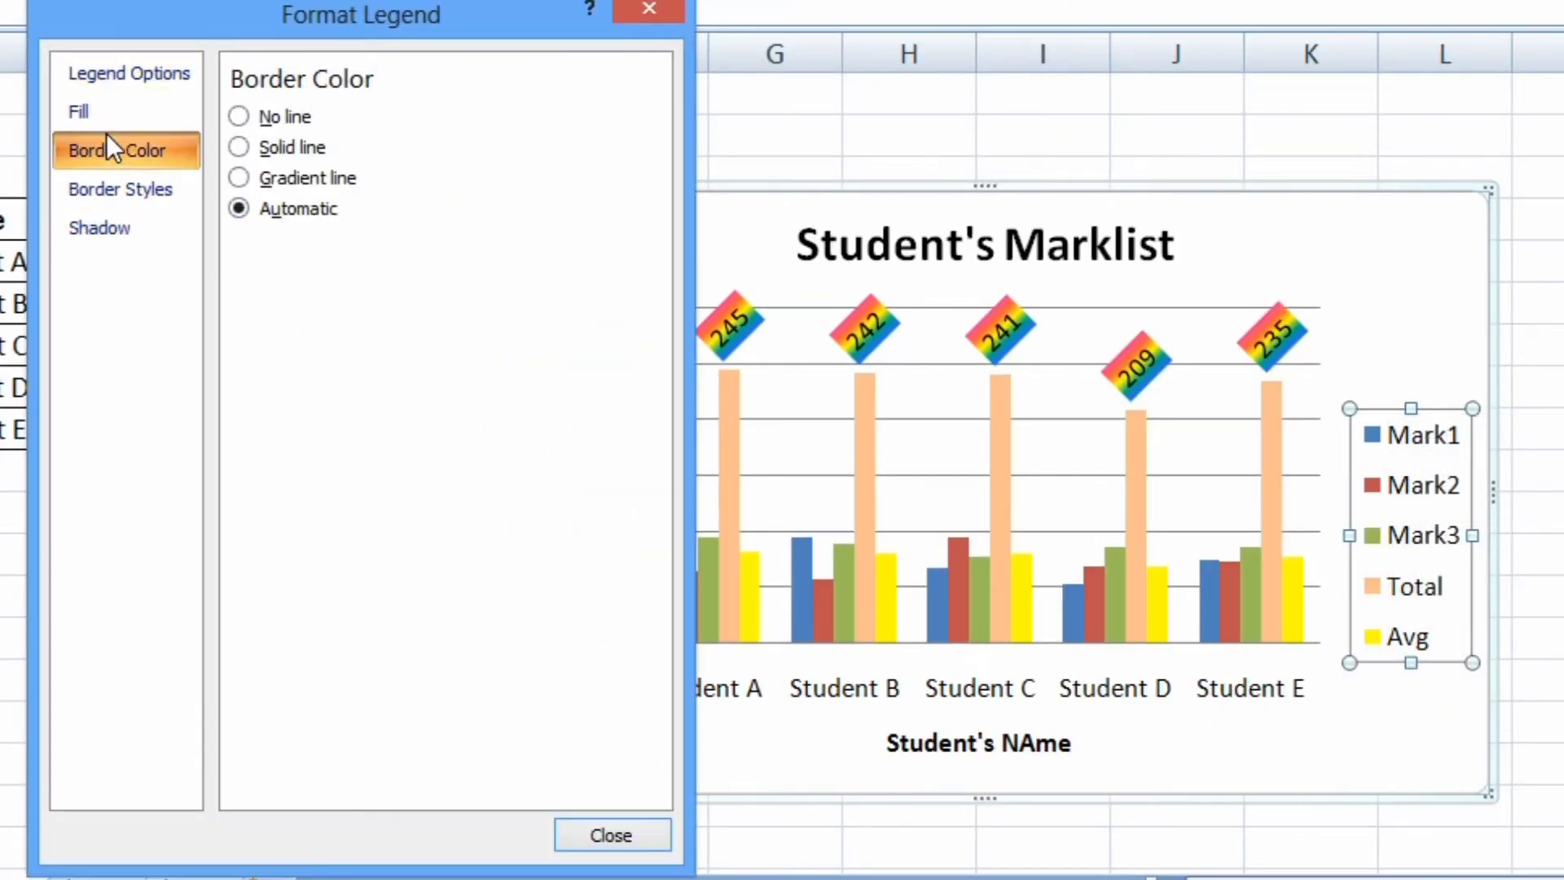
left_click(104, 112)
left_click(239, 147)
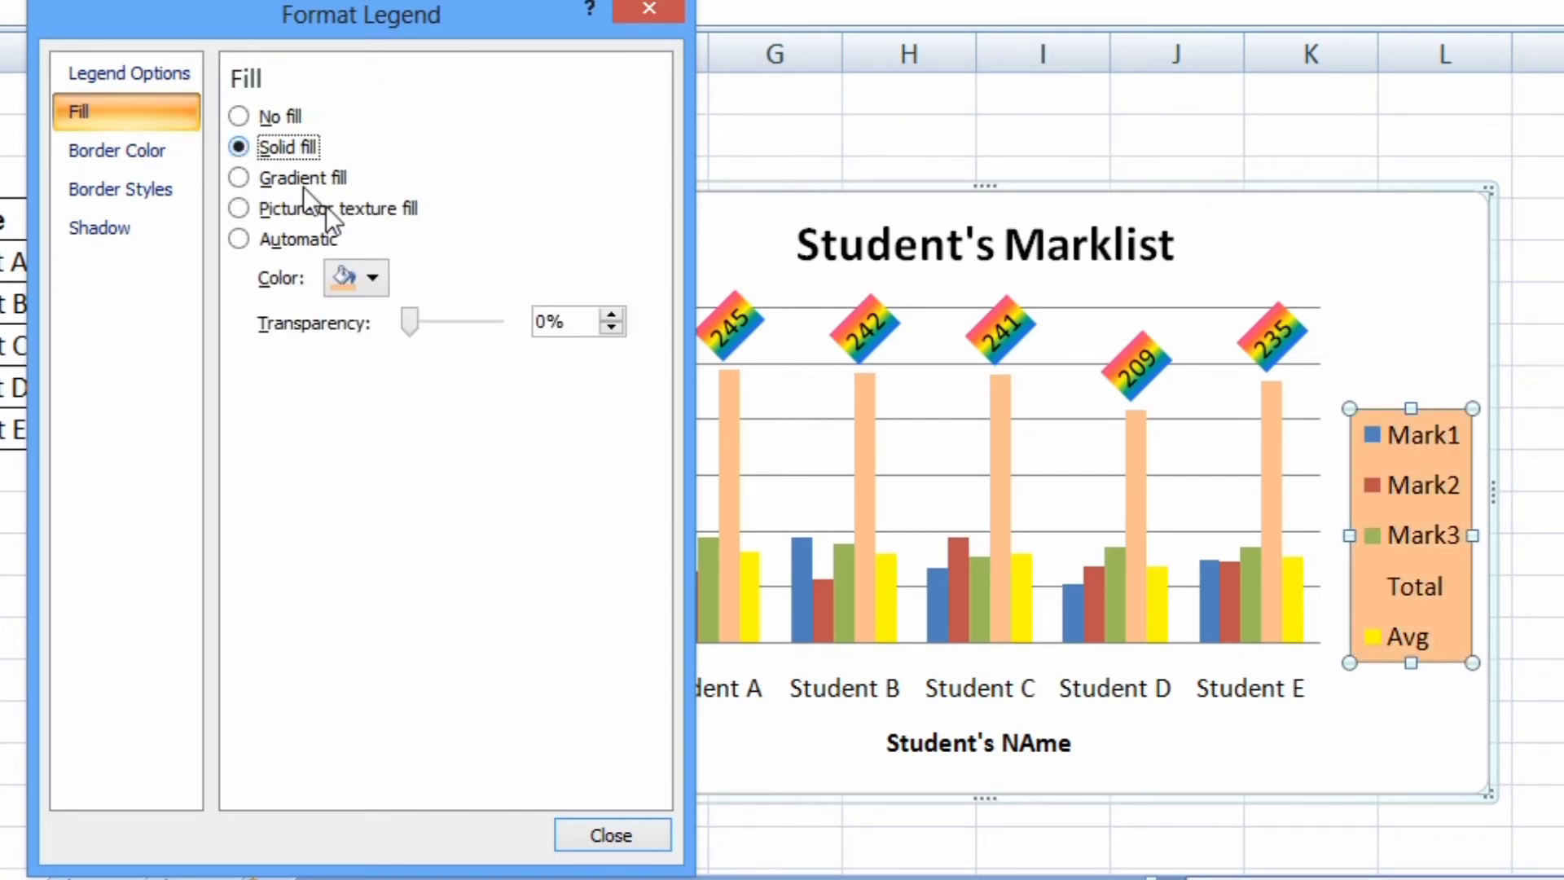
left_click(374, 282)
left_click(500, 416)
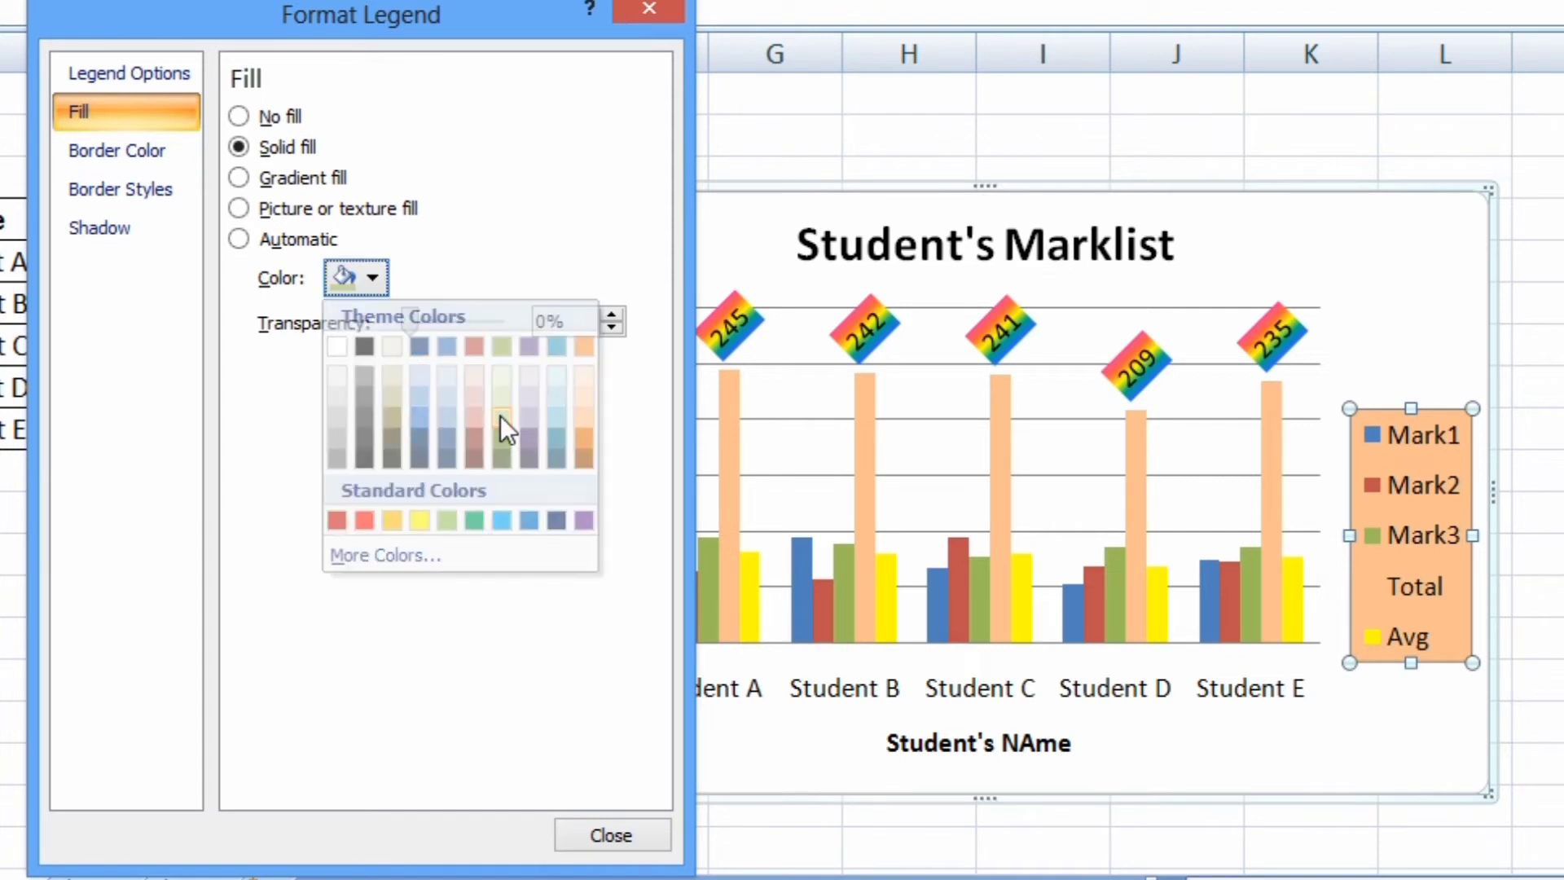
left_click(617, 834)
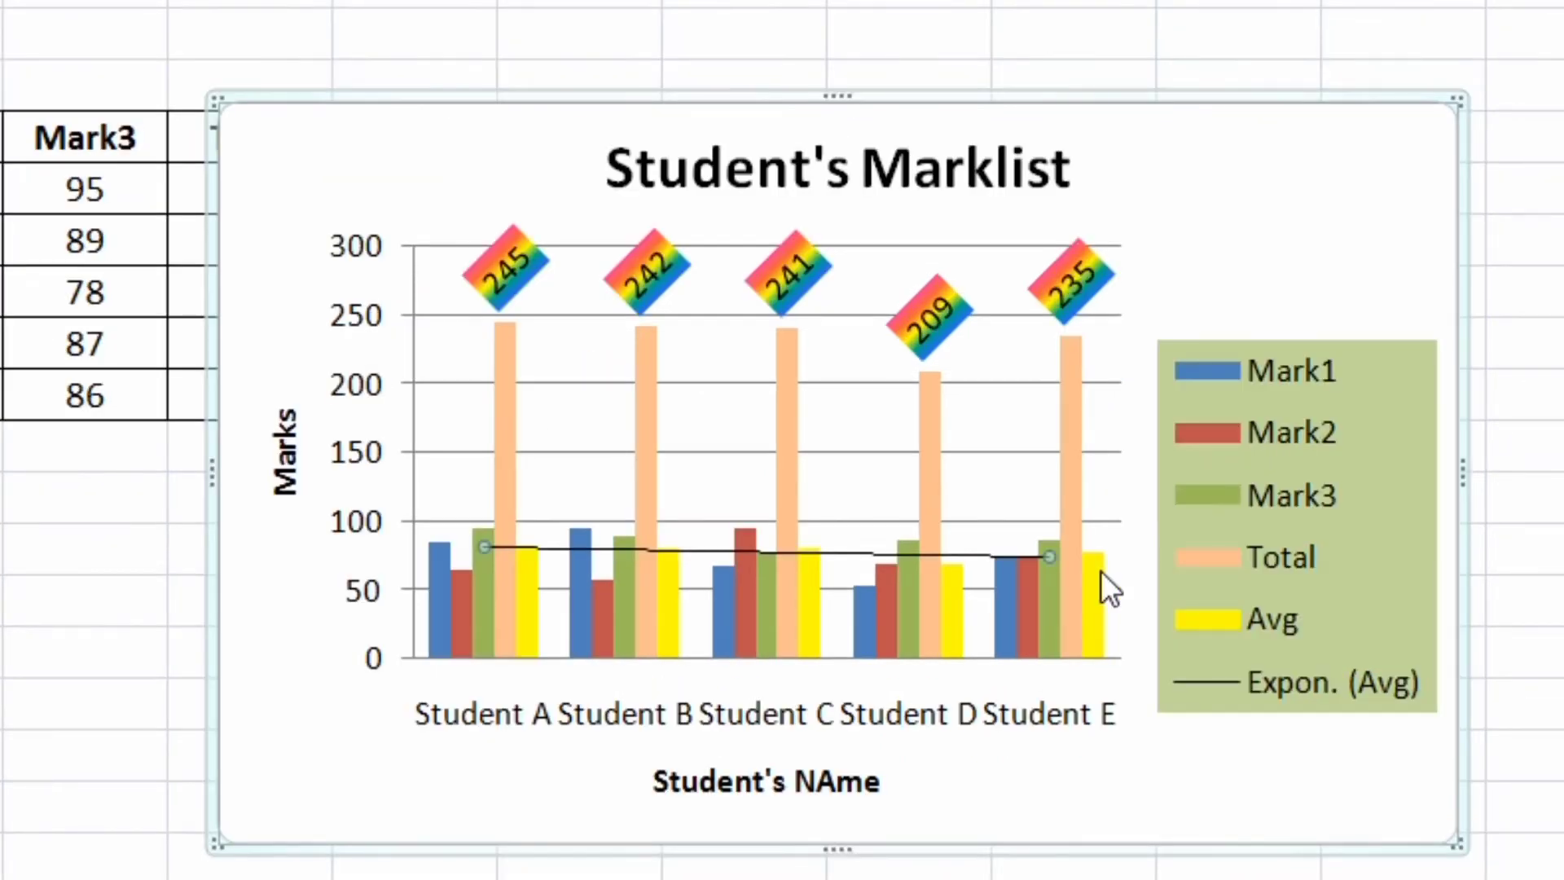
Fill the chart area with the pink texture using a picture or texture fill
mouse_move(1101, 570)
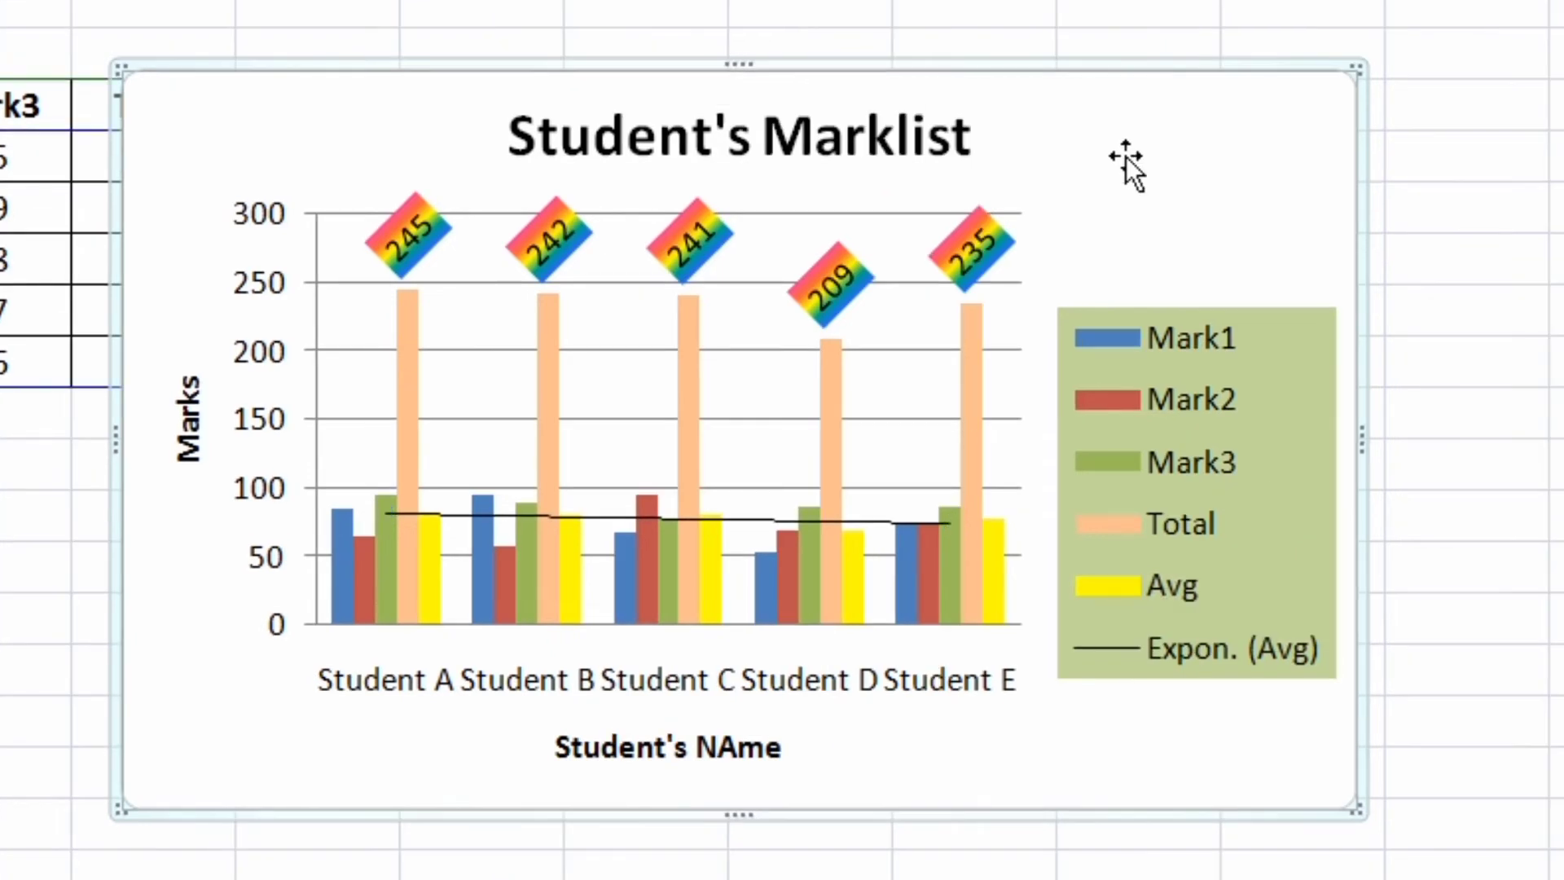
right_click(1126, 155)
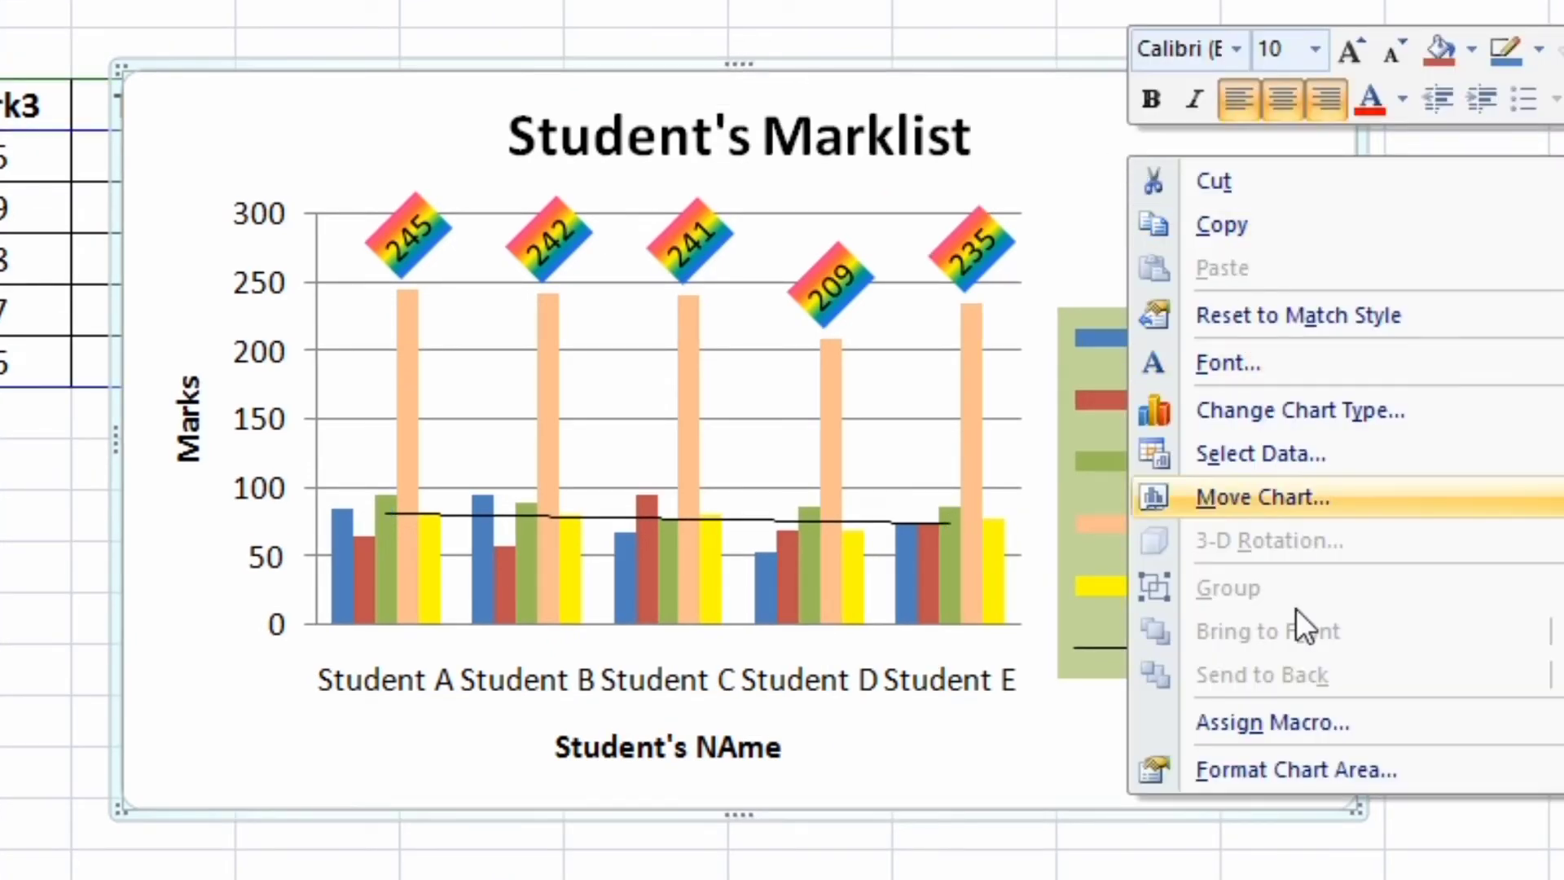
left_click(1273, 768)
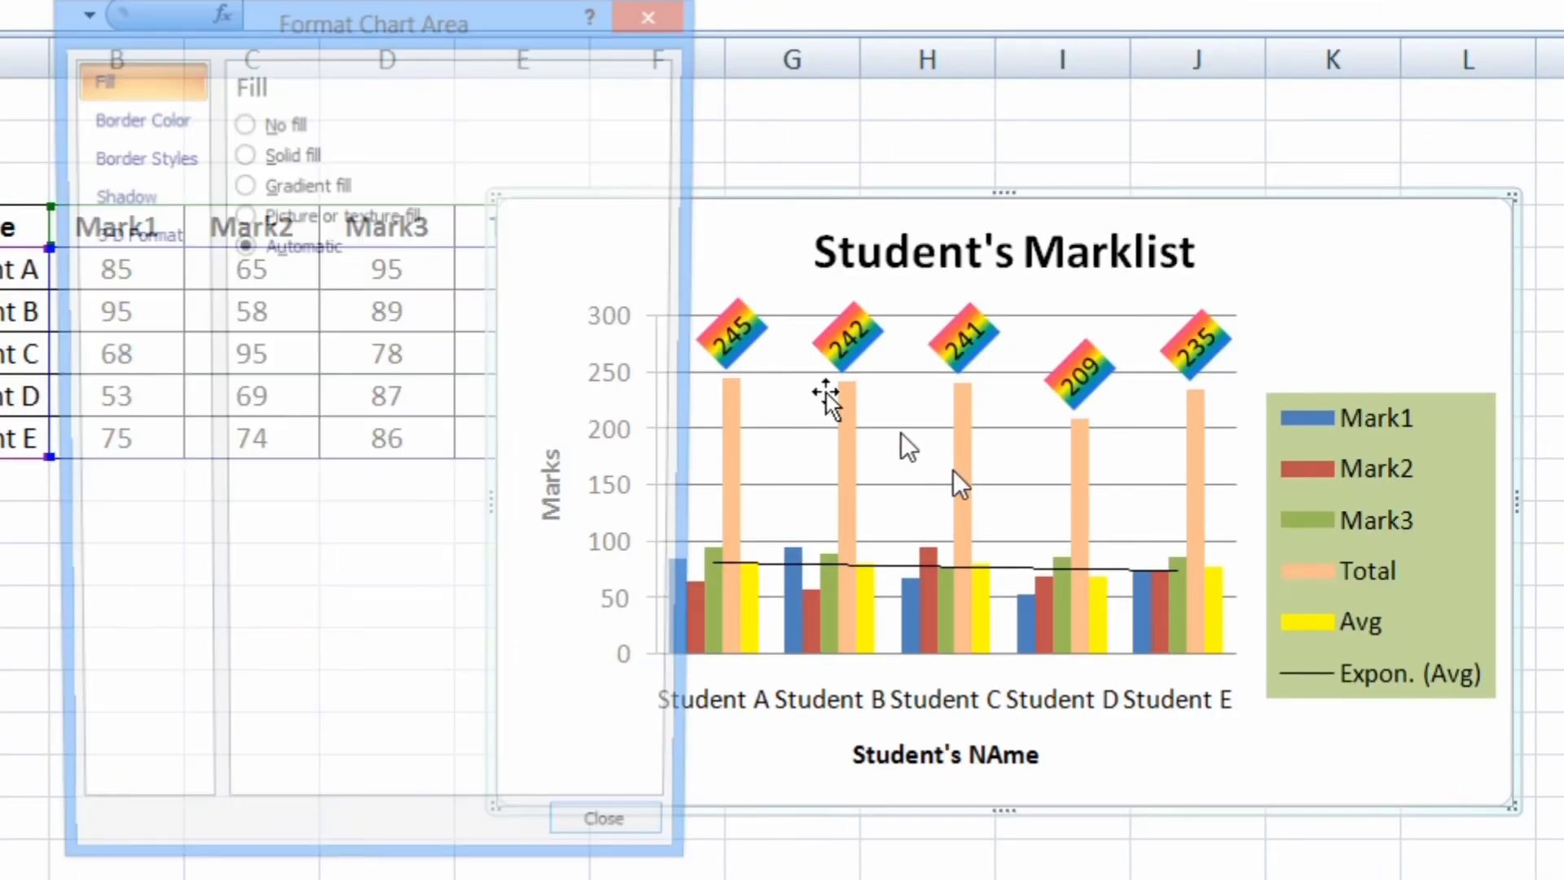
left_click(244, 190)
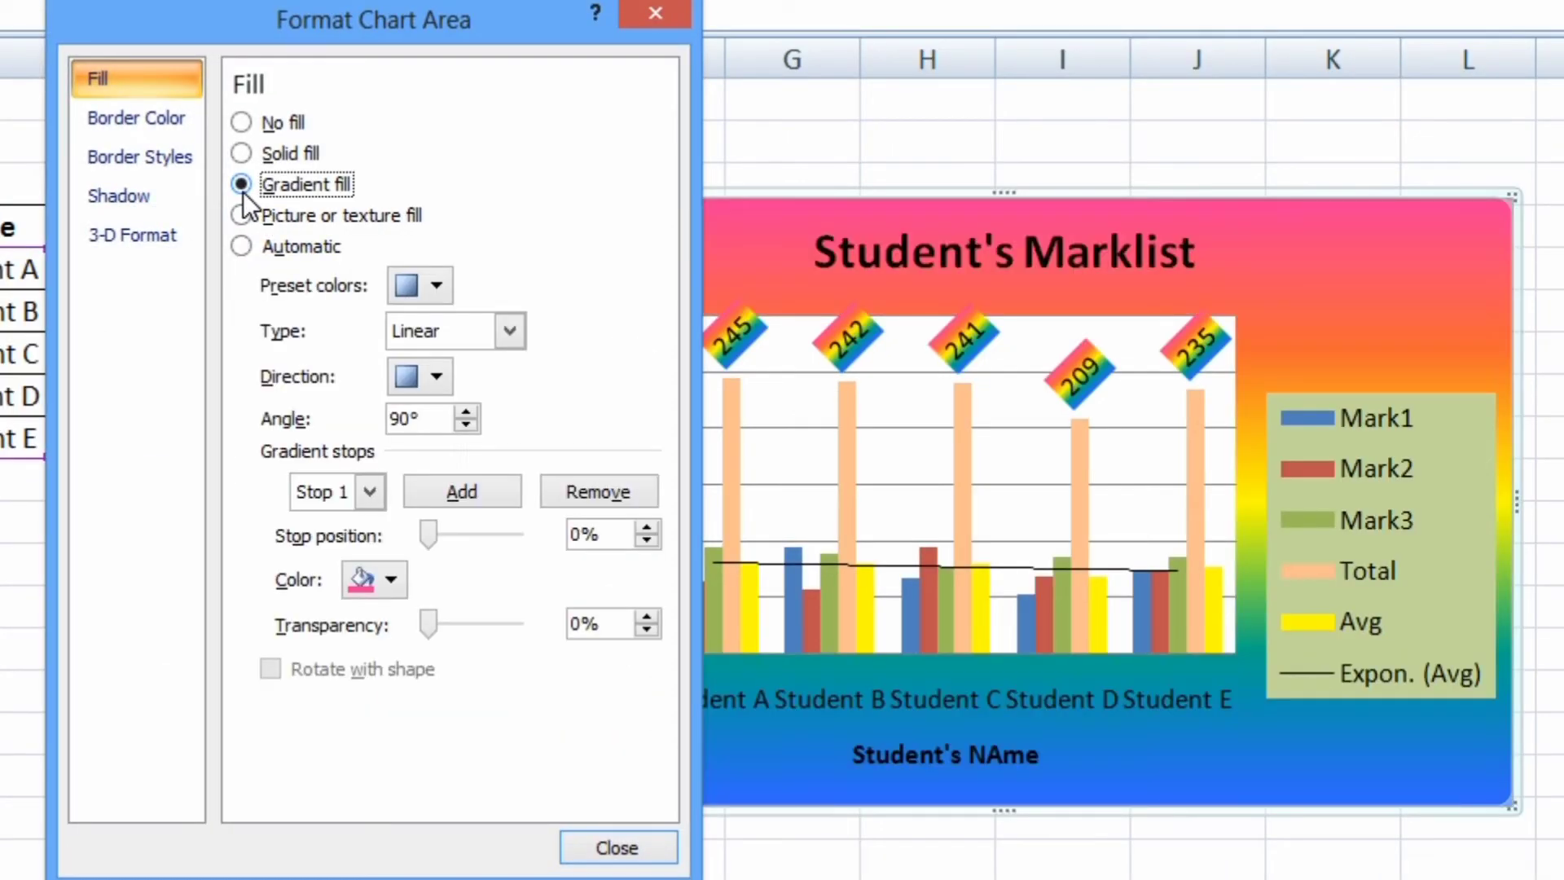
left_click(241, 215)
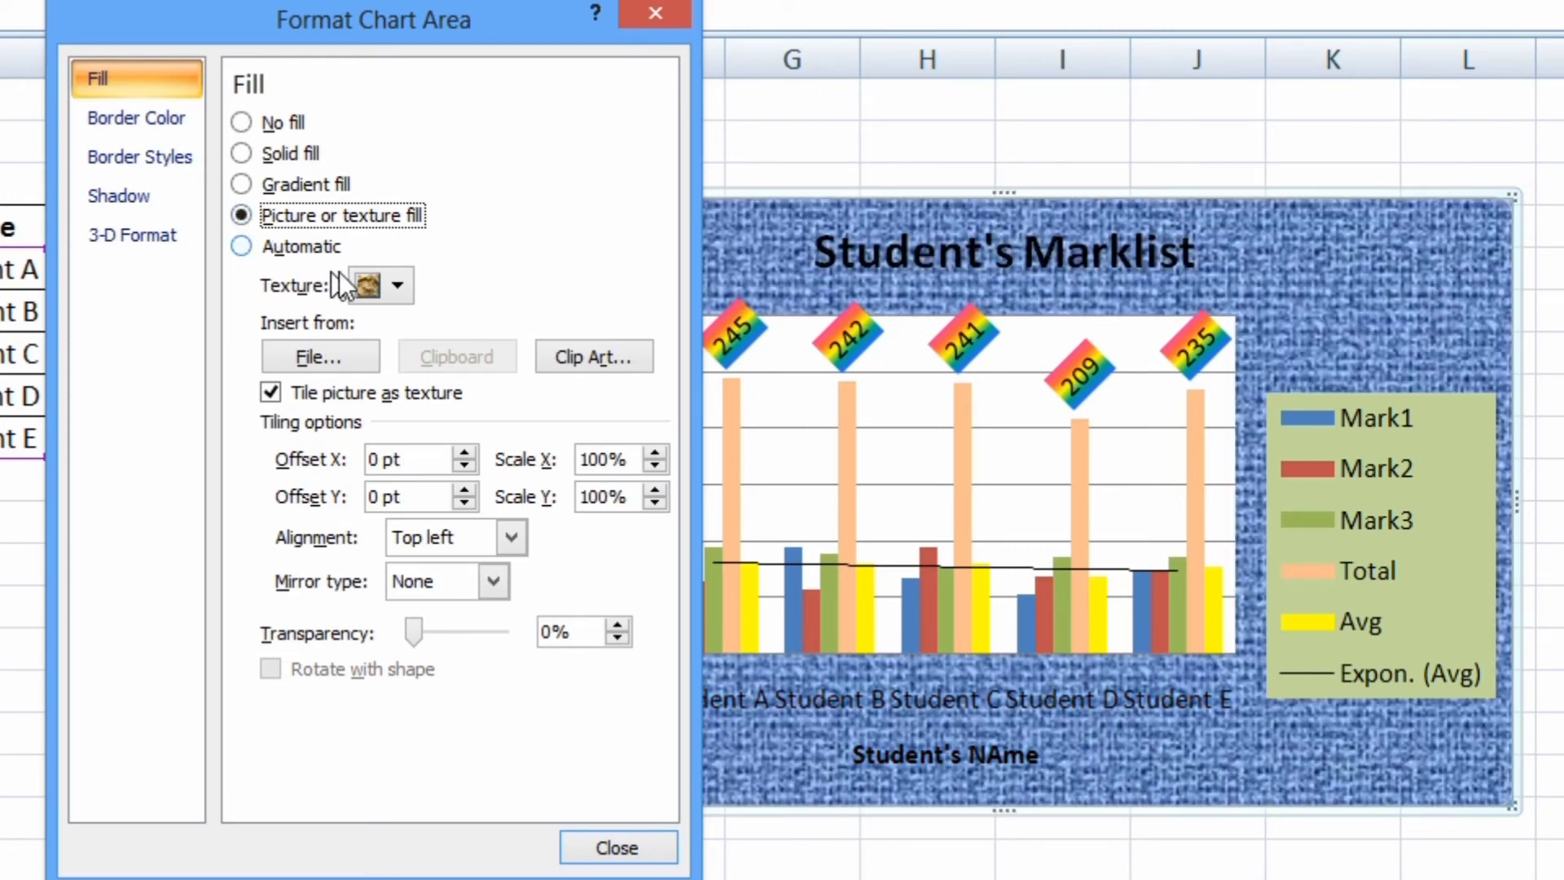
left_click(395, 284)
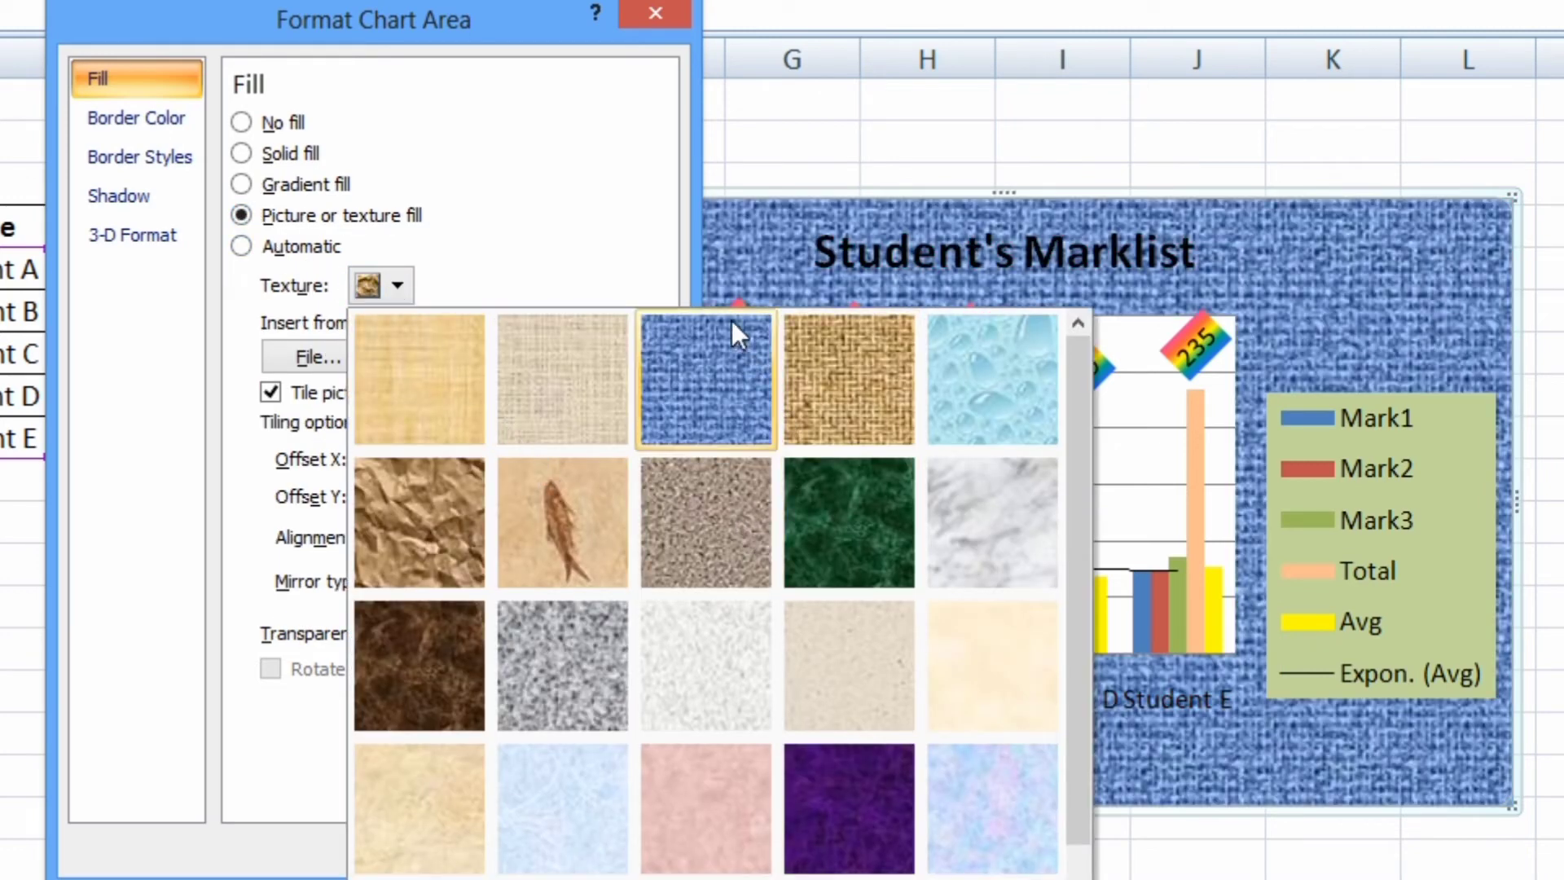
left_click(718, 792)
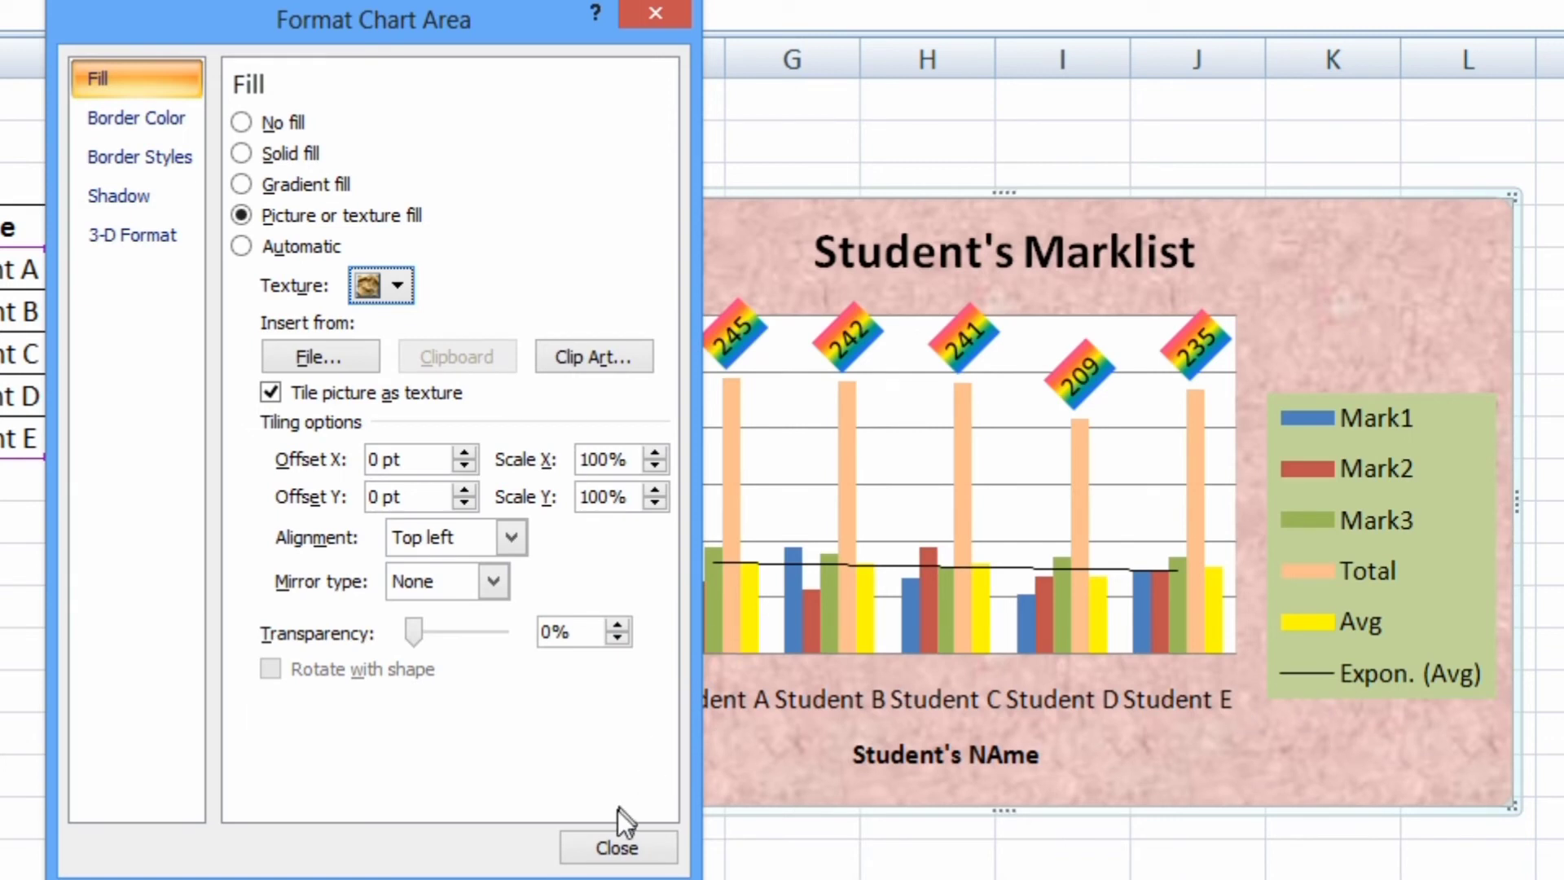
left_click(607, 834)
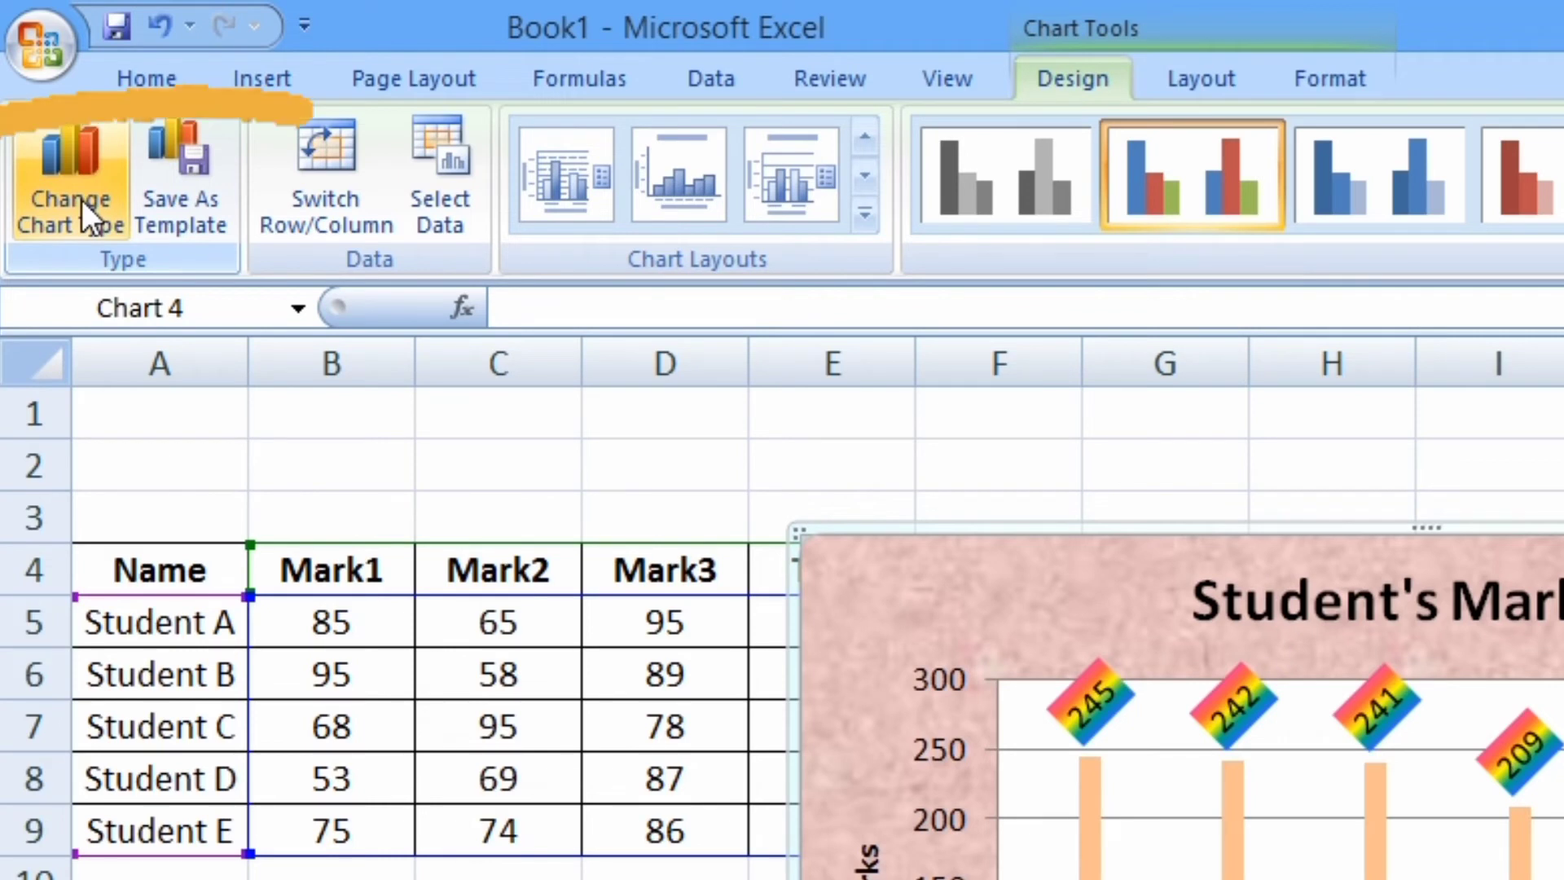
Change the chart type to an exploded pie chart
left_click(81, 201)
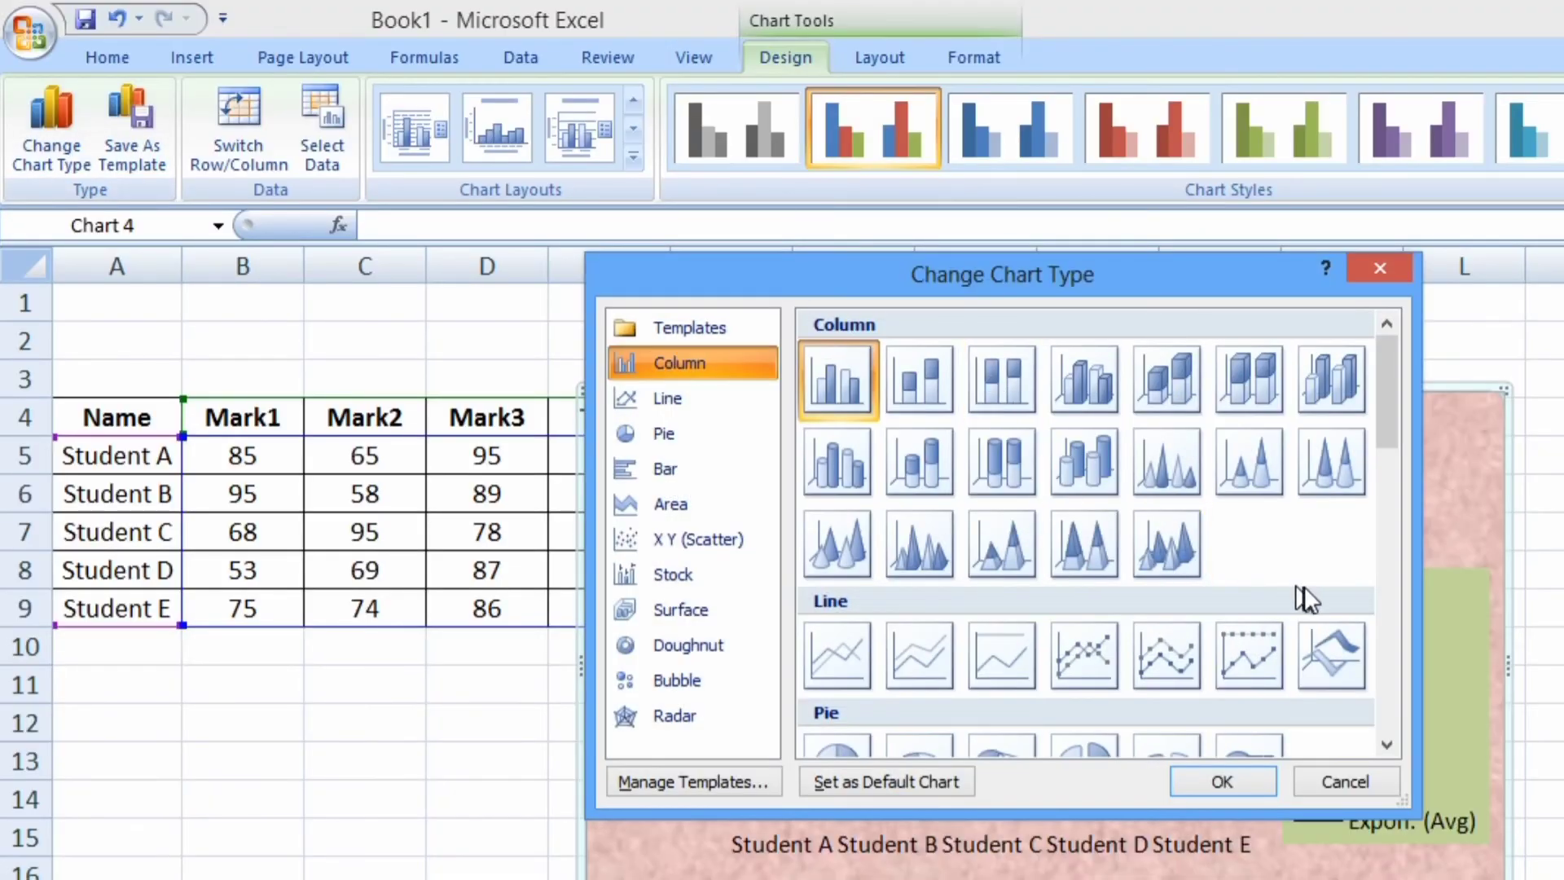
left_click(1388, 746)
left_click(1388, 745)
left_click(1388, 746)
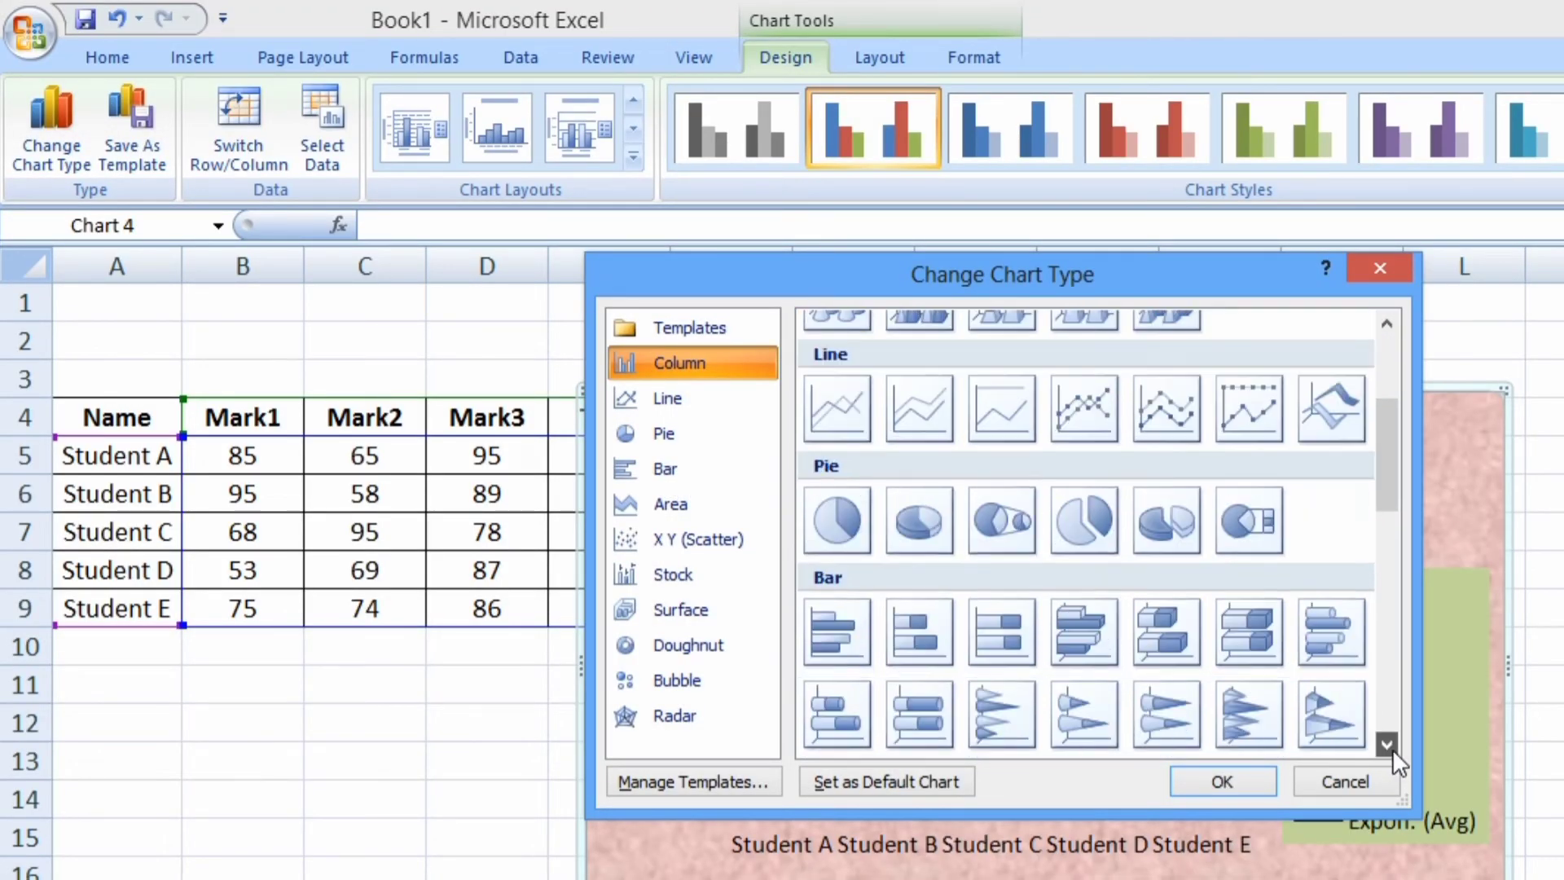
left_click(1077, 530)
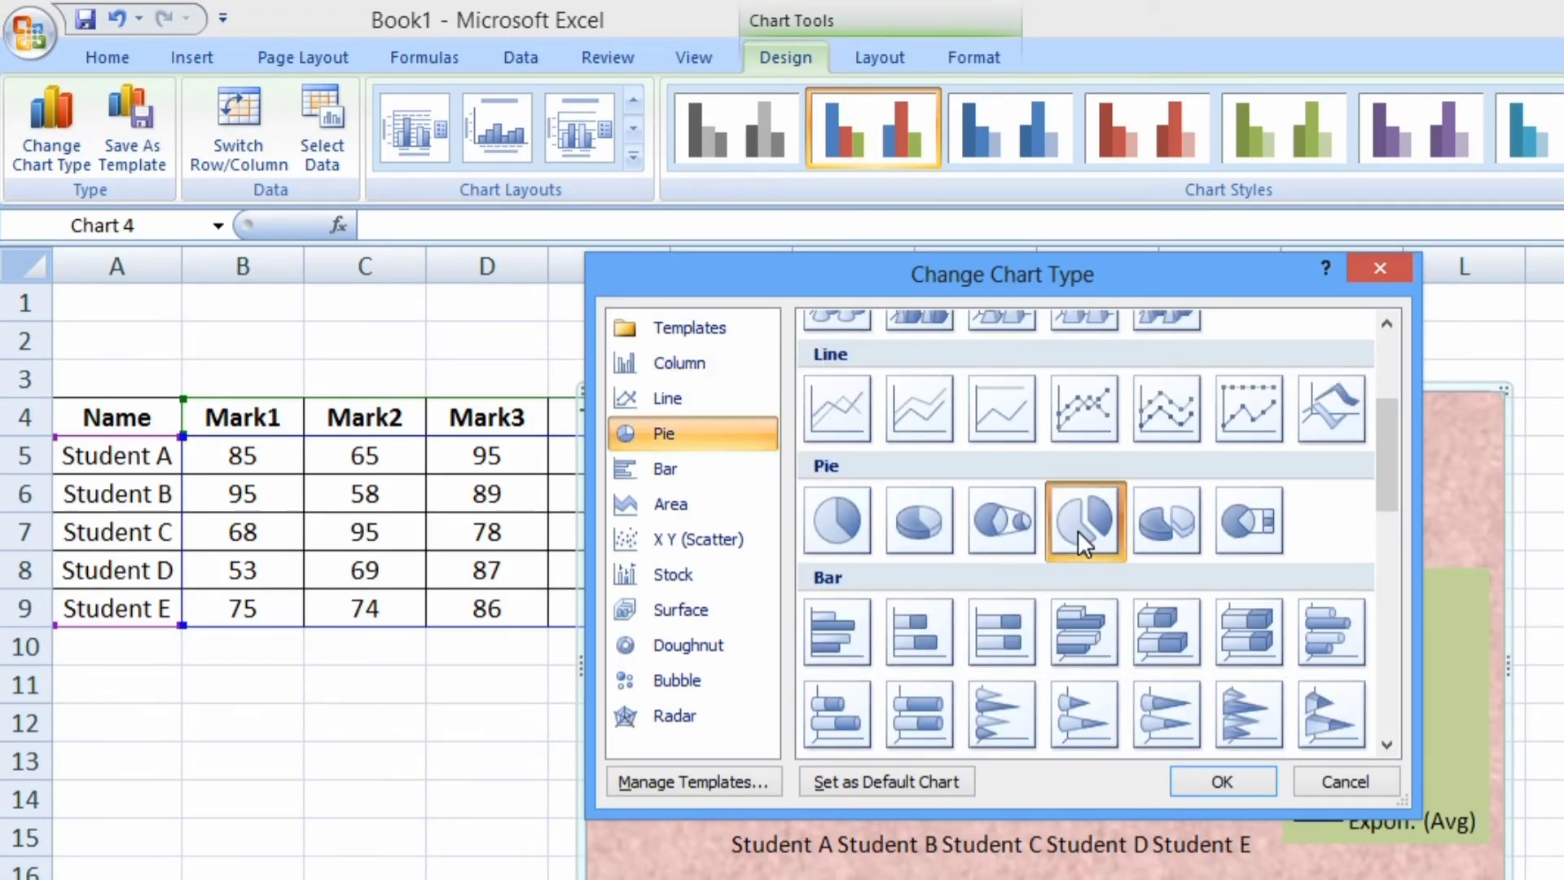
left_click(1222, 781)
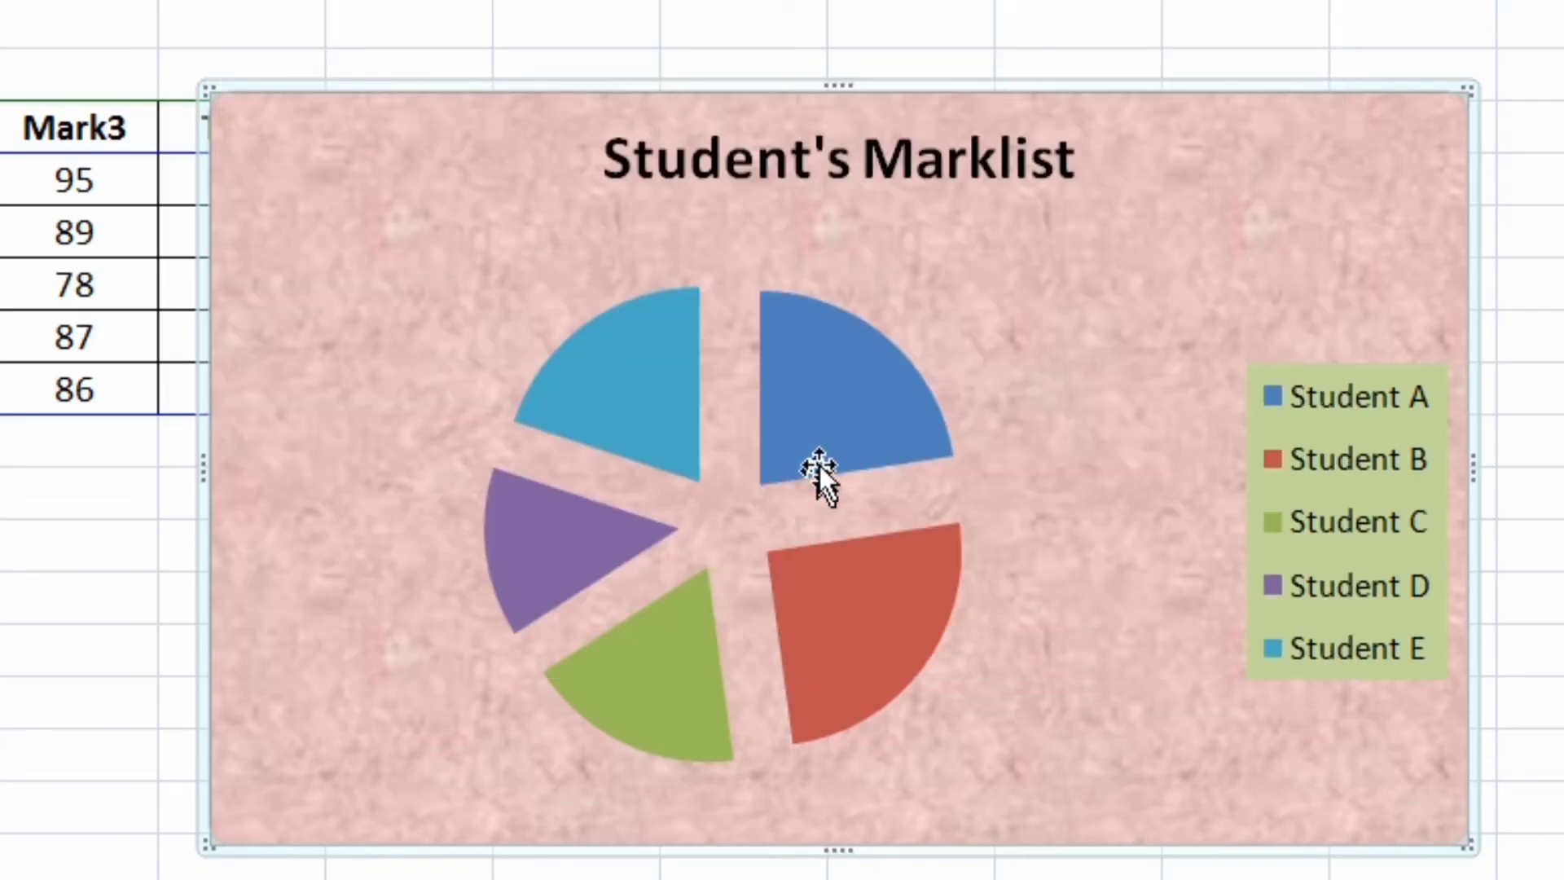
Add data labels to the pie slices
left_click(831, 423)
right_click(832, 424)
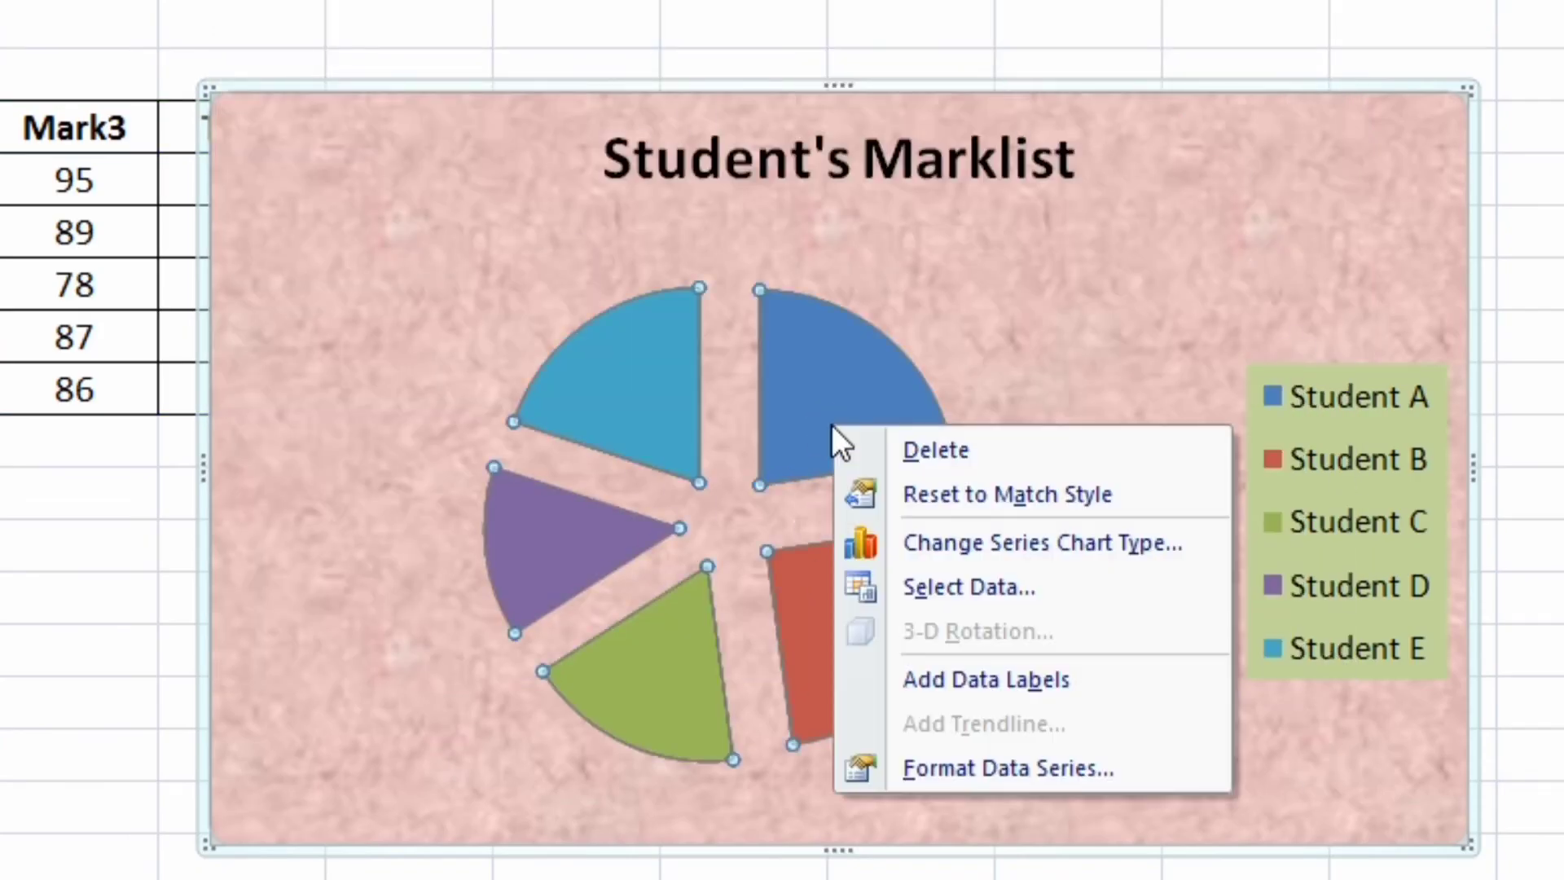
left_click(926, 677)
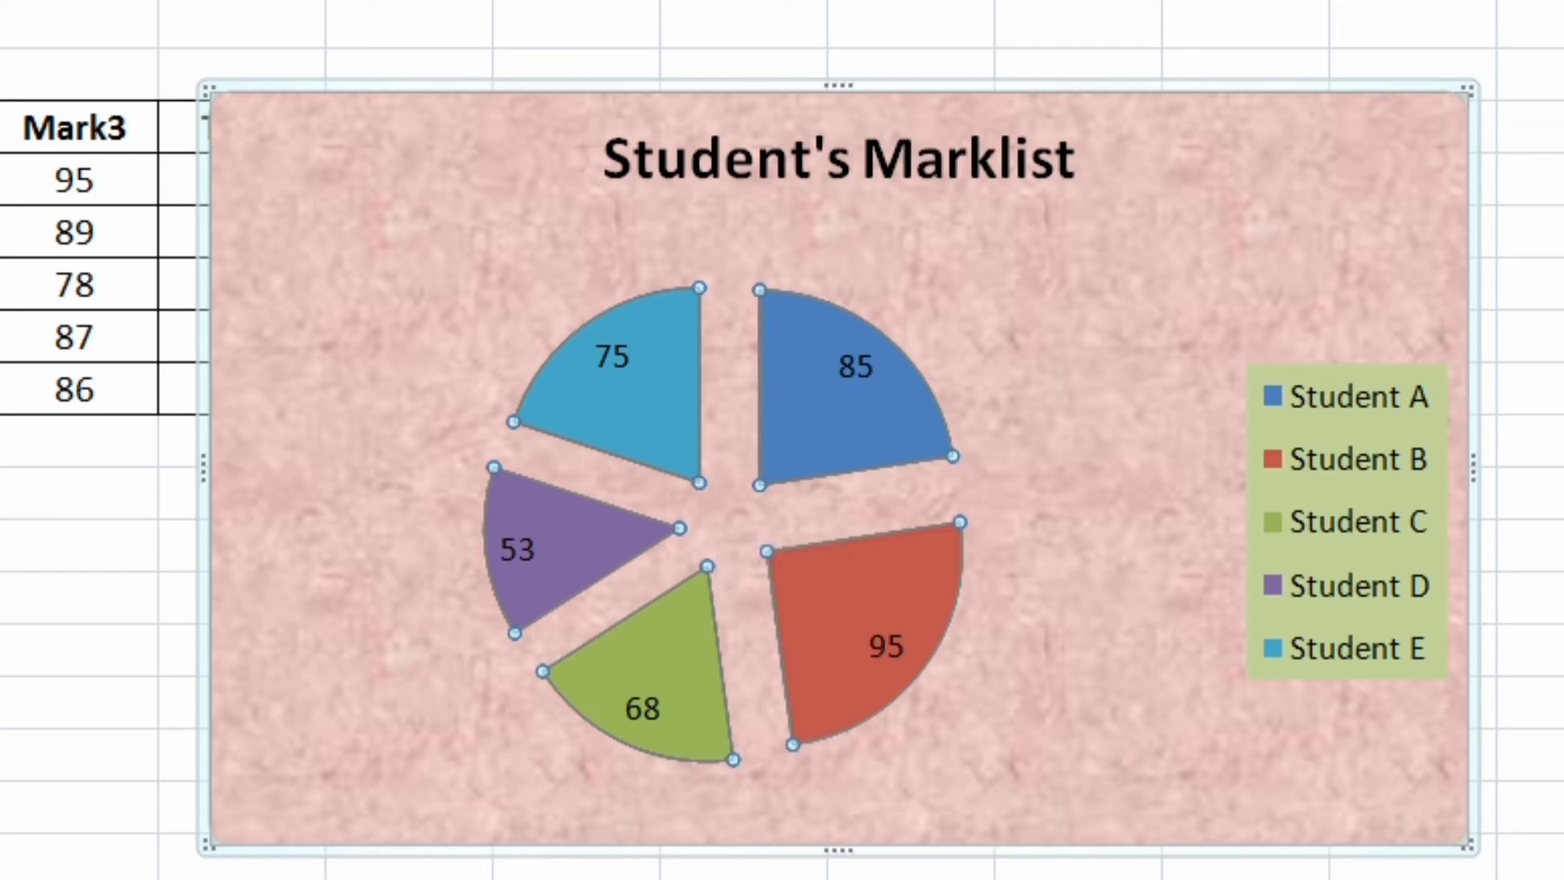
Position the pie chart's legend on the left, without overlapping the chart
left_click(1293, 484)
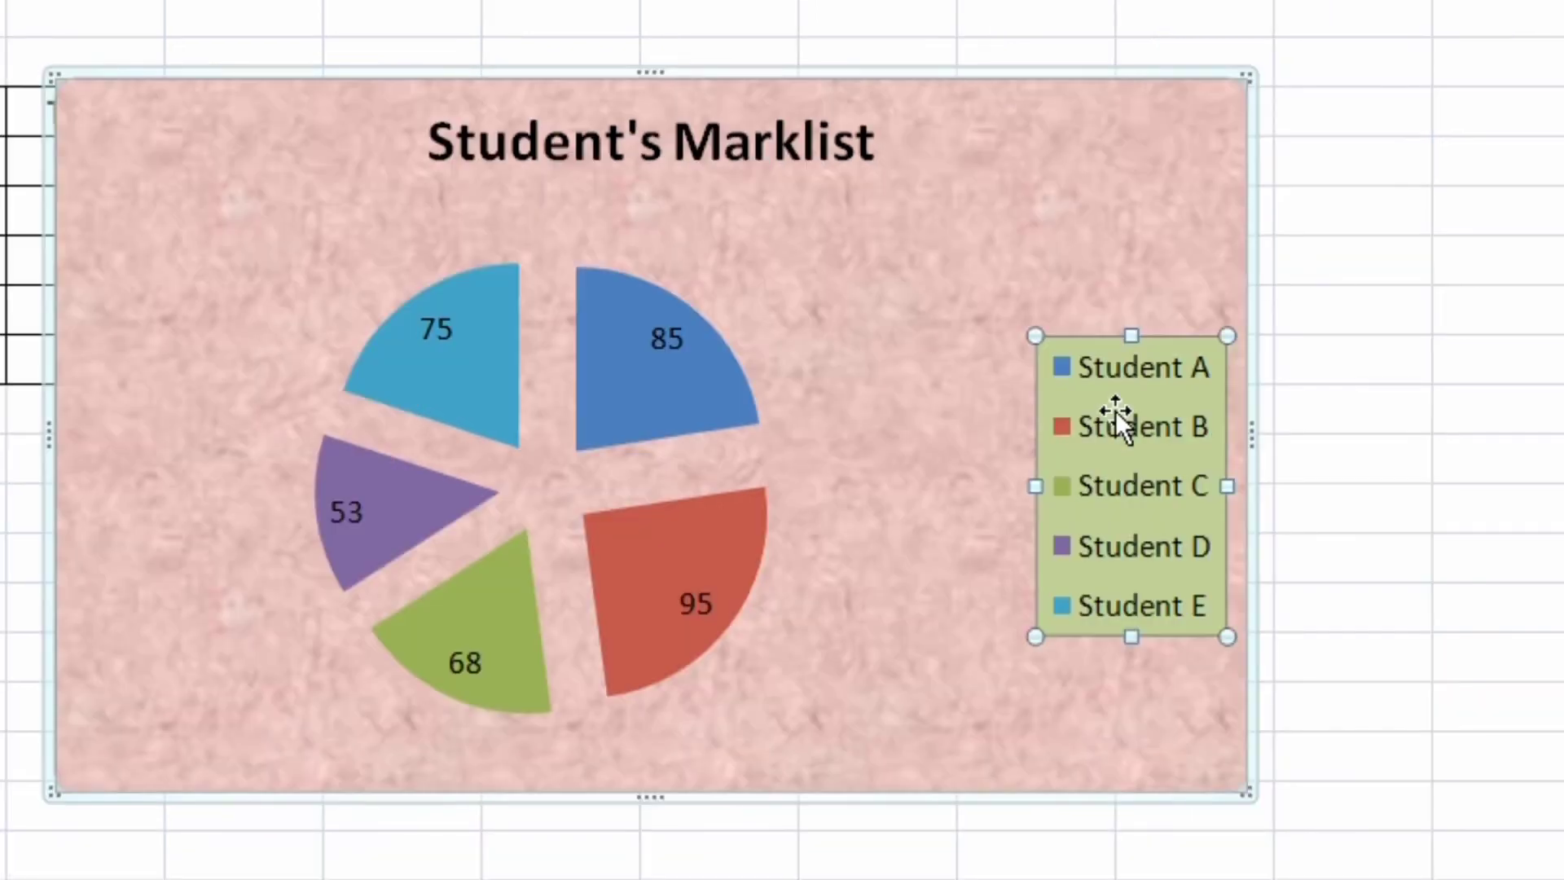
right_click(1327, 432)
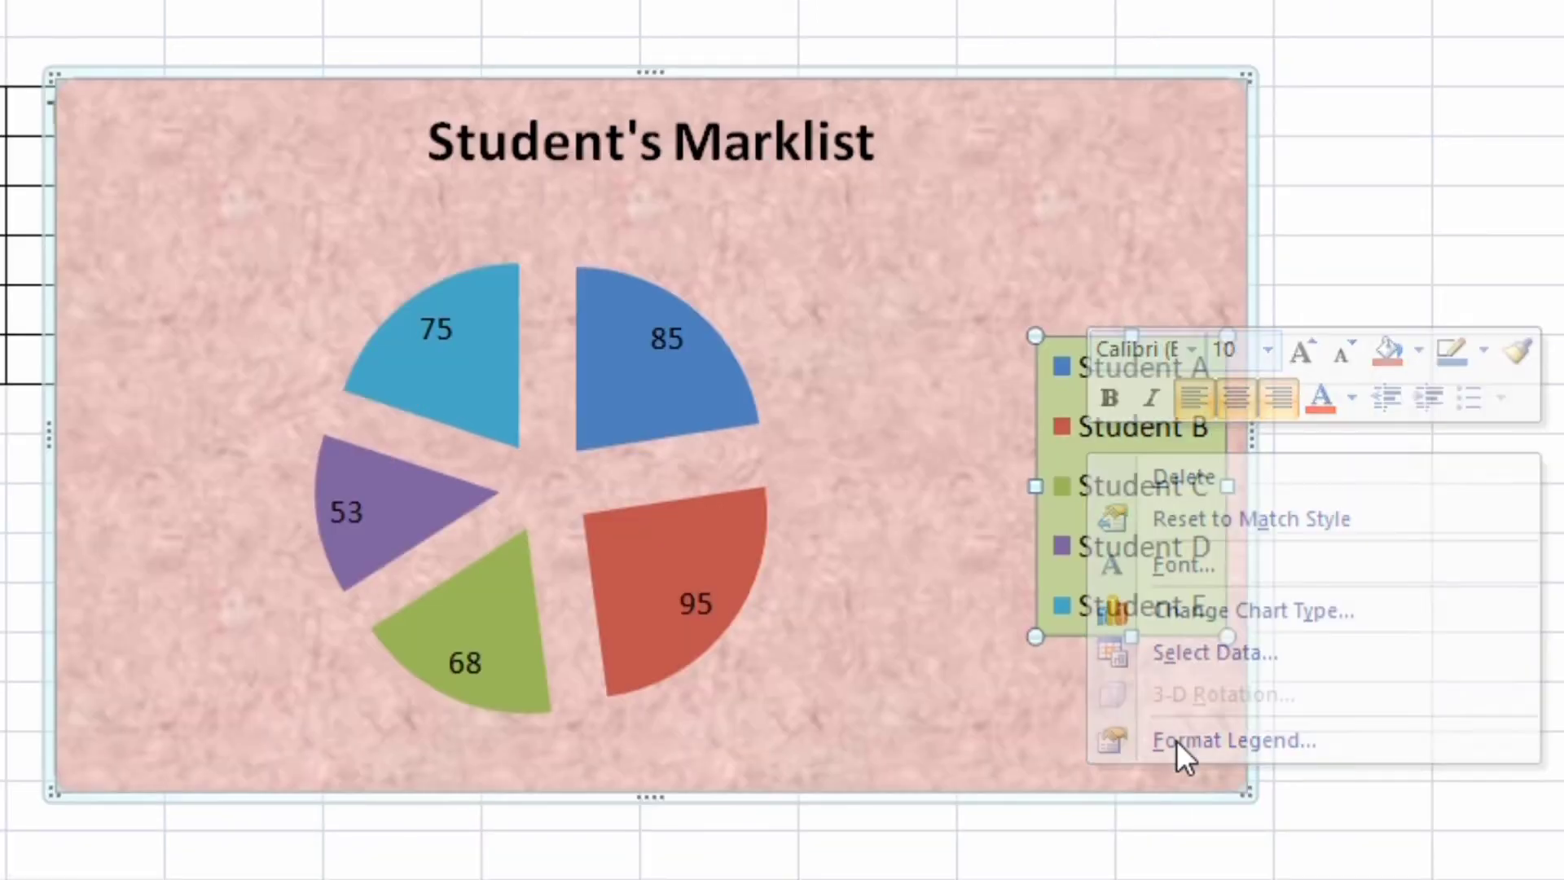
left_click(1176, 741)
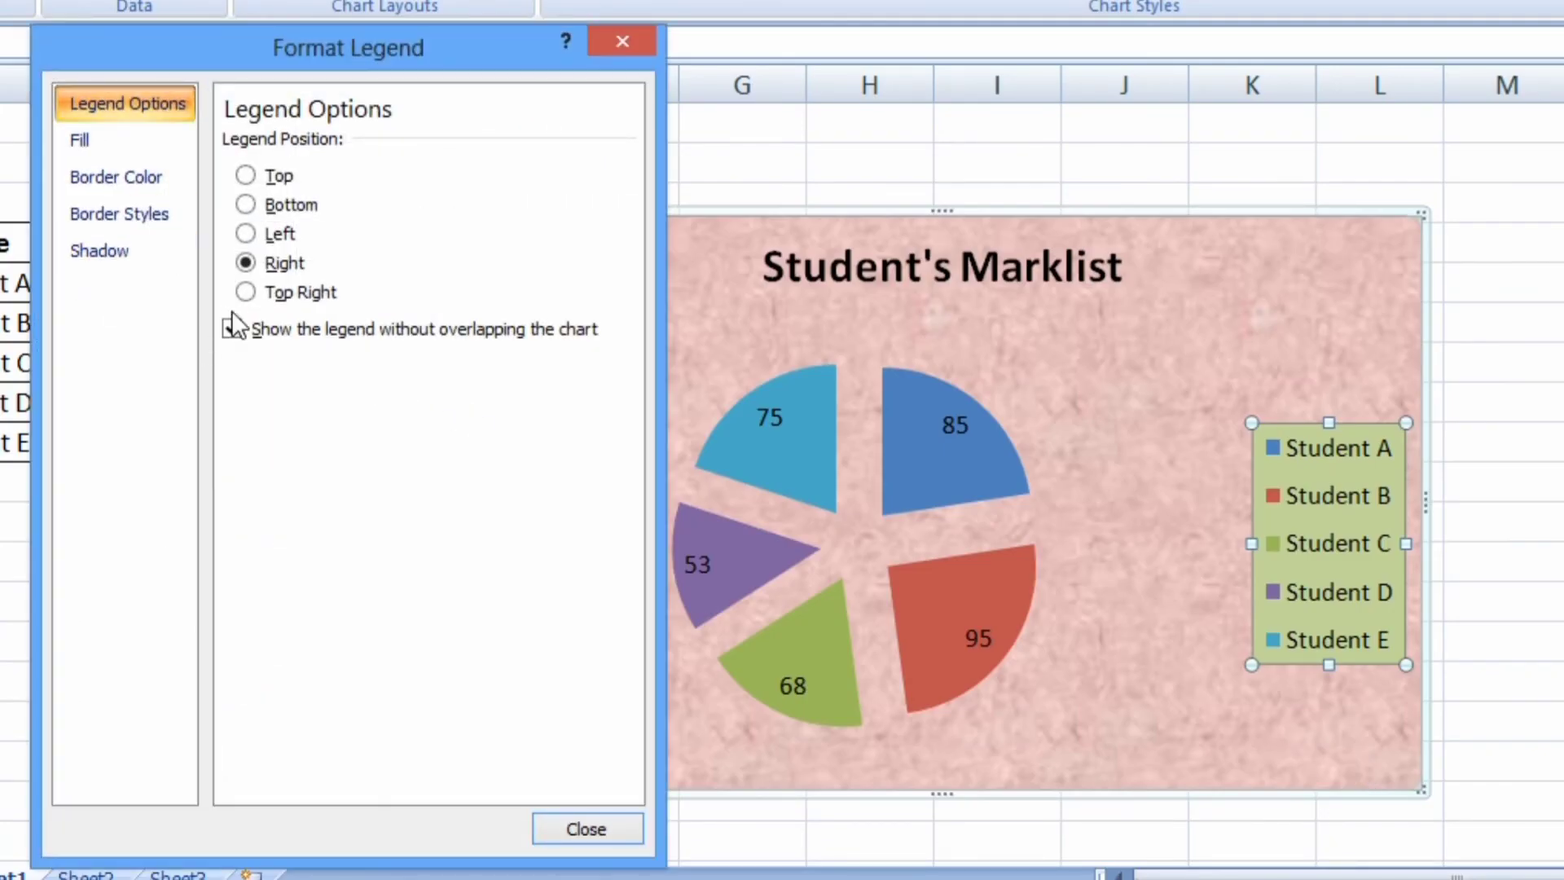
left_click(247, 292)
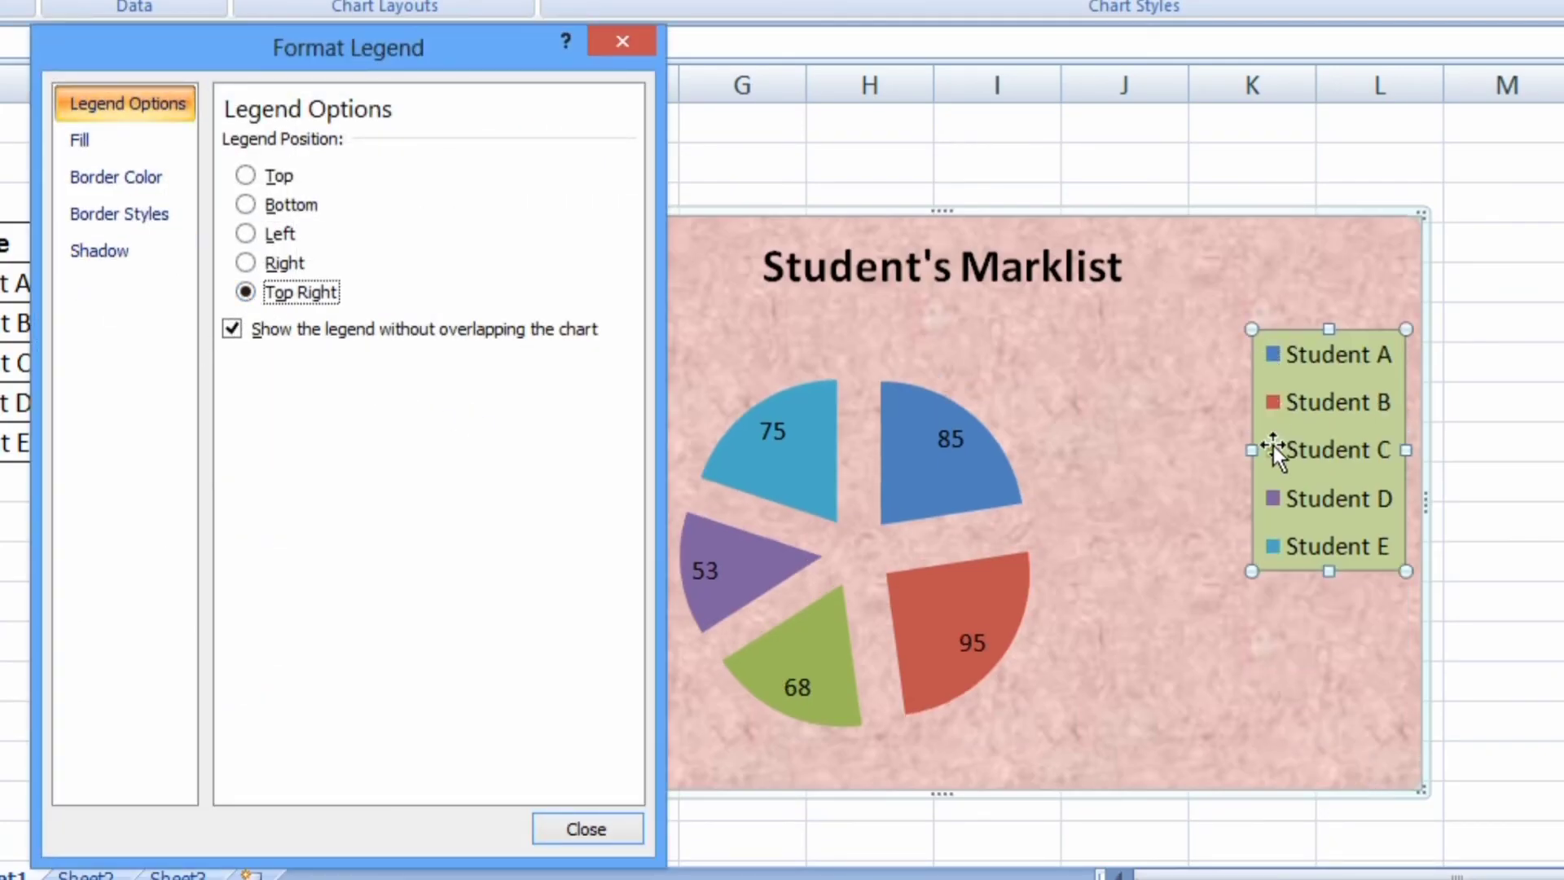
left_click(277, 204)
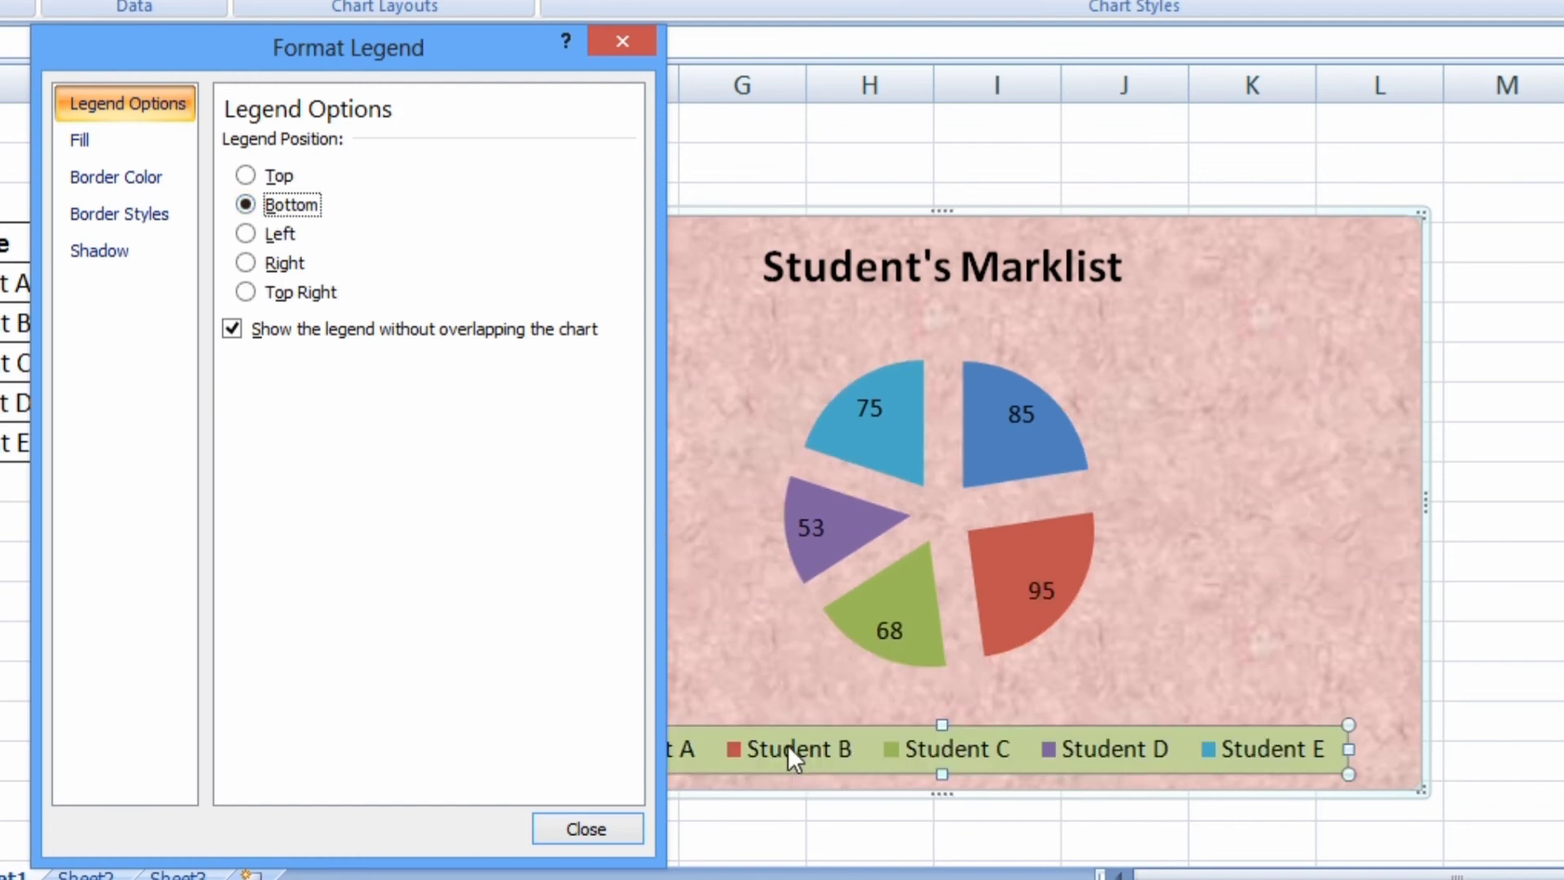
left_click_drag(489, 53, 1560, 131)
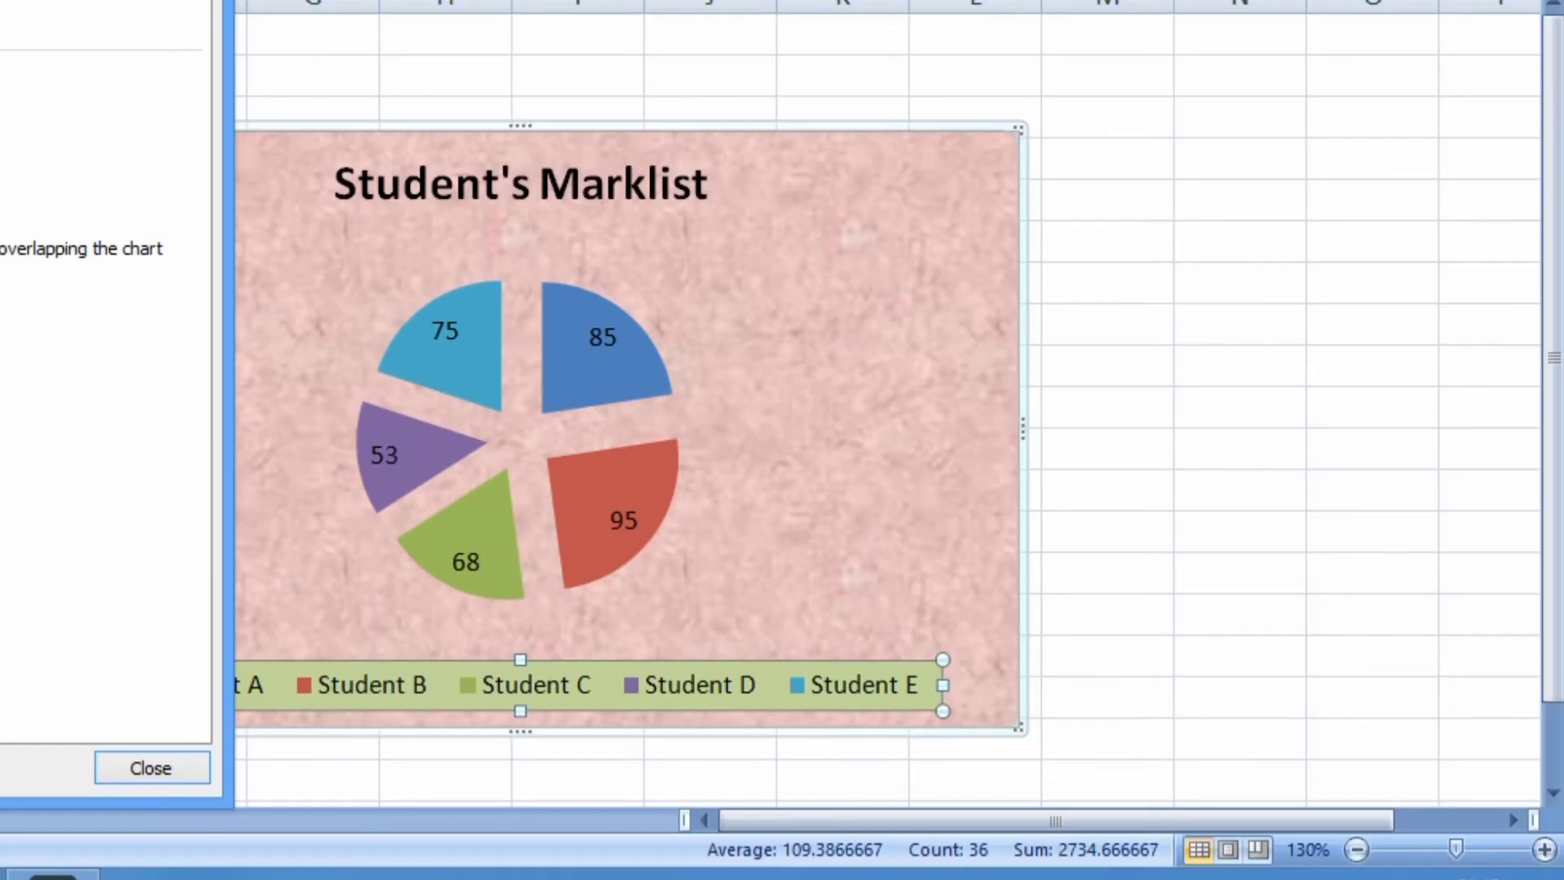
left_click_drag(90, 1, 1446, 45)
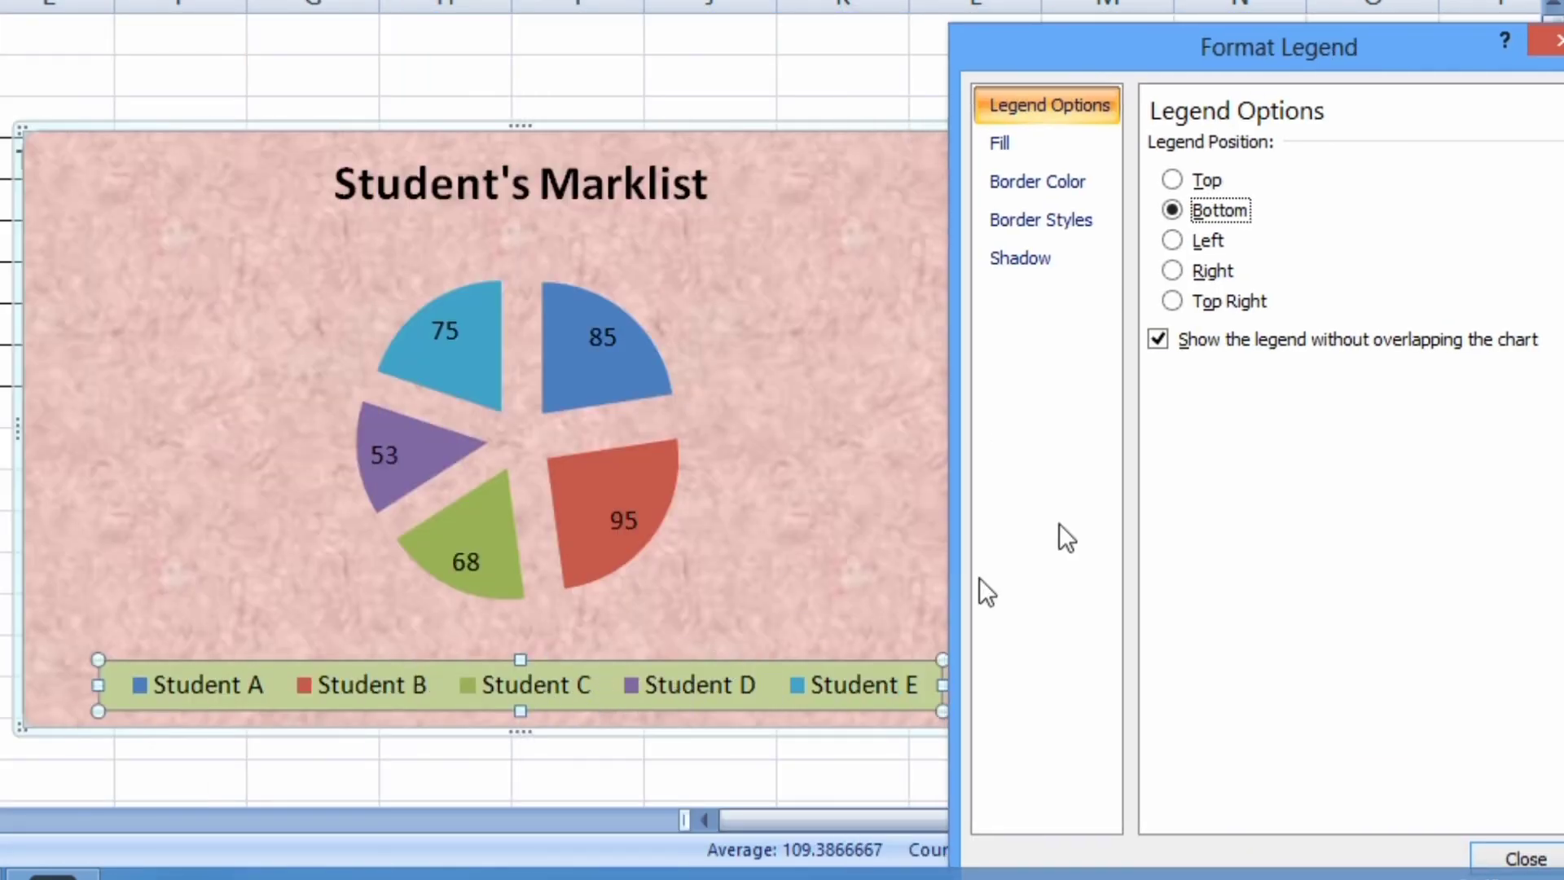
left_click(1189, 237)
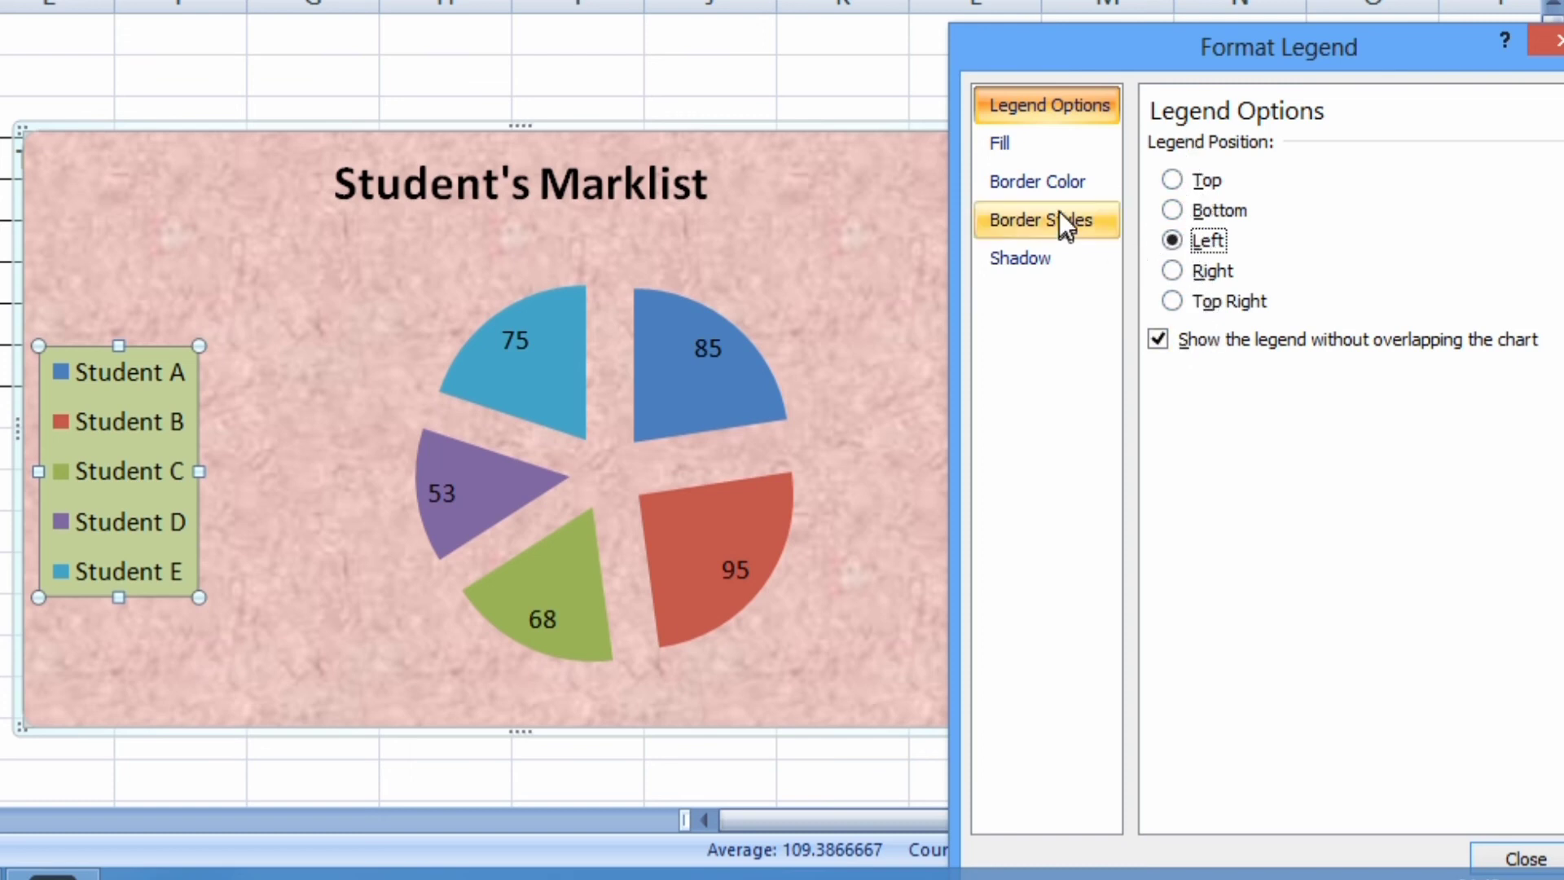
Give the legend a solid yellow border and close the formatting dialog
left_click(1054, 188)
left_click(1170, 206)
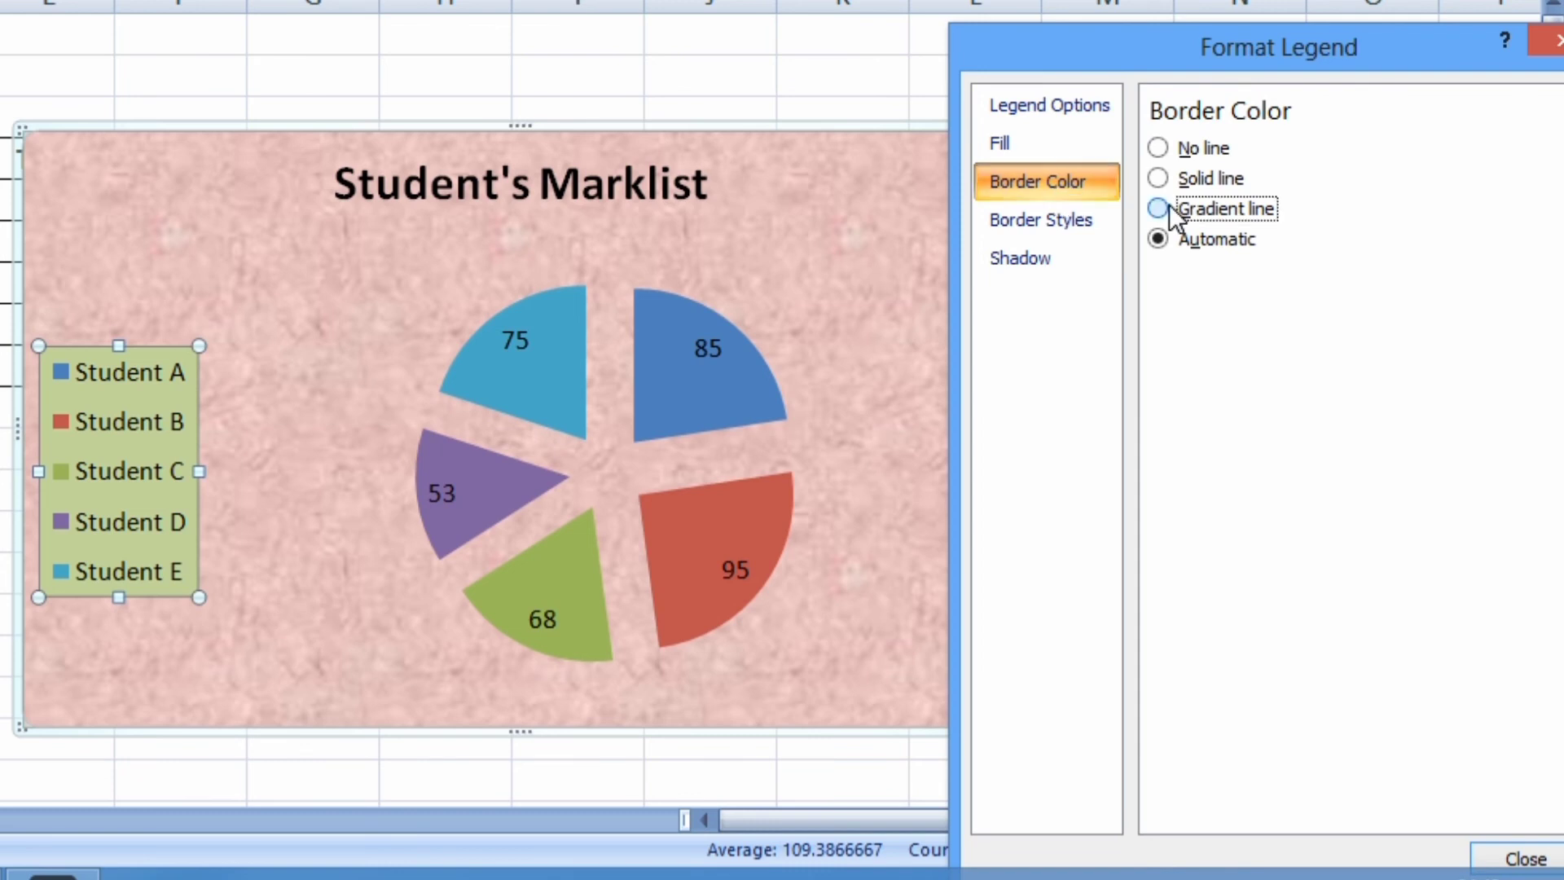
left_click(1172, 179)
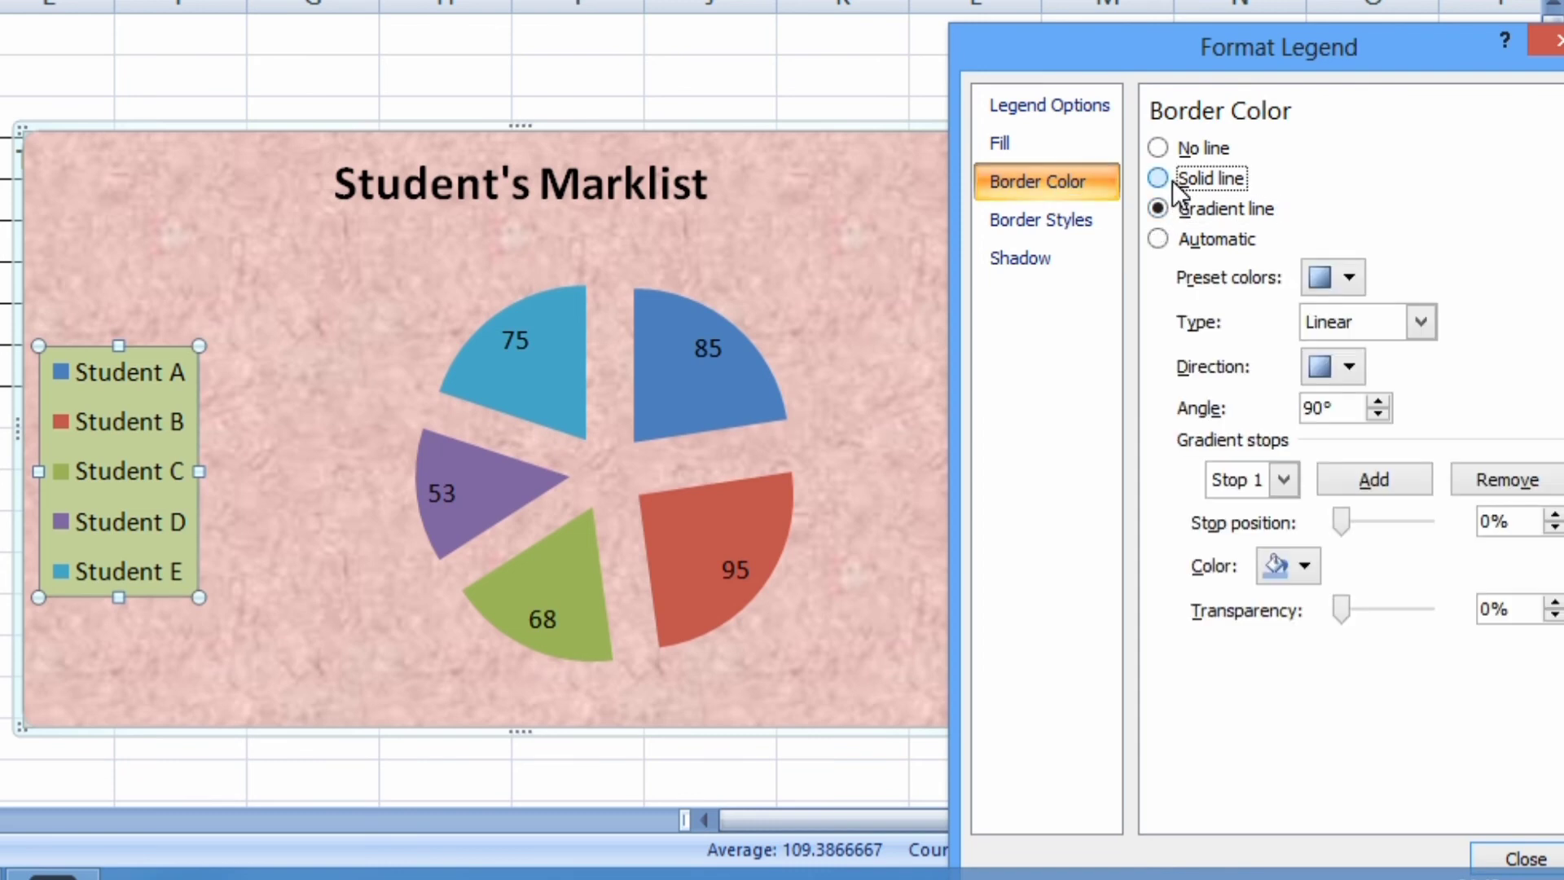
left_click(1294, 275)
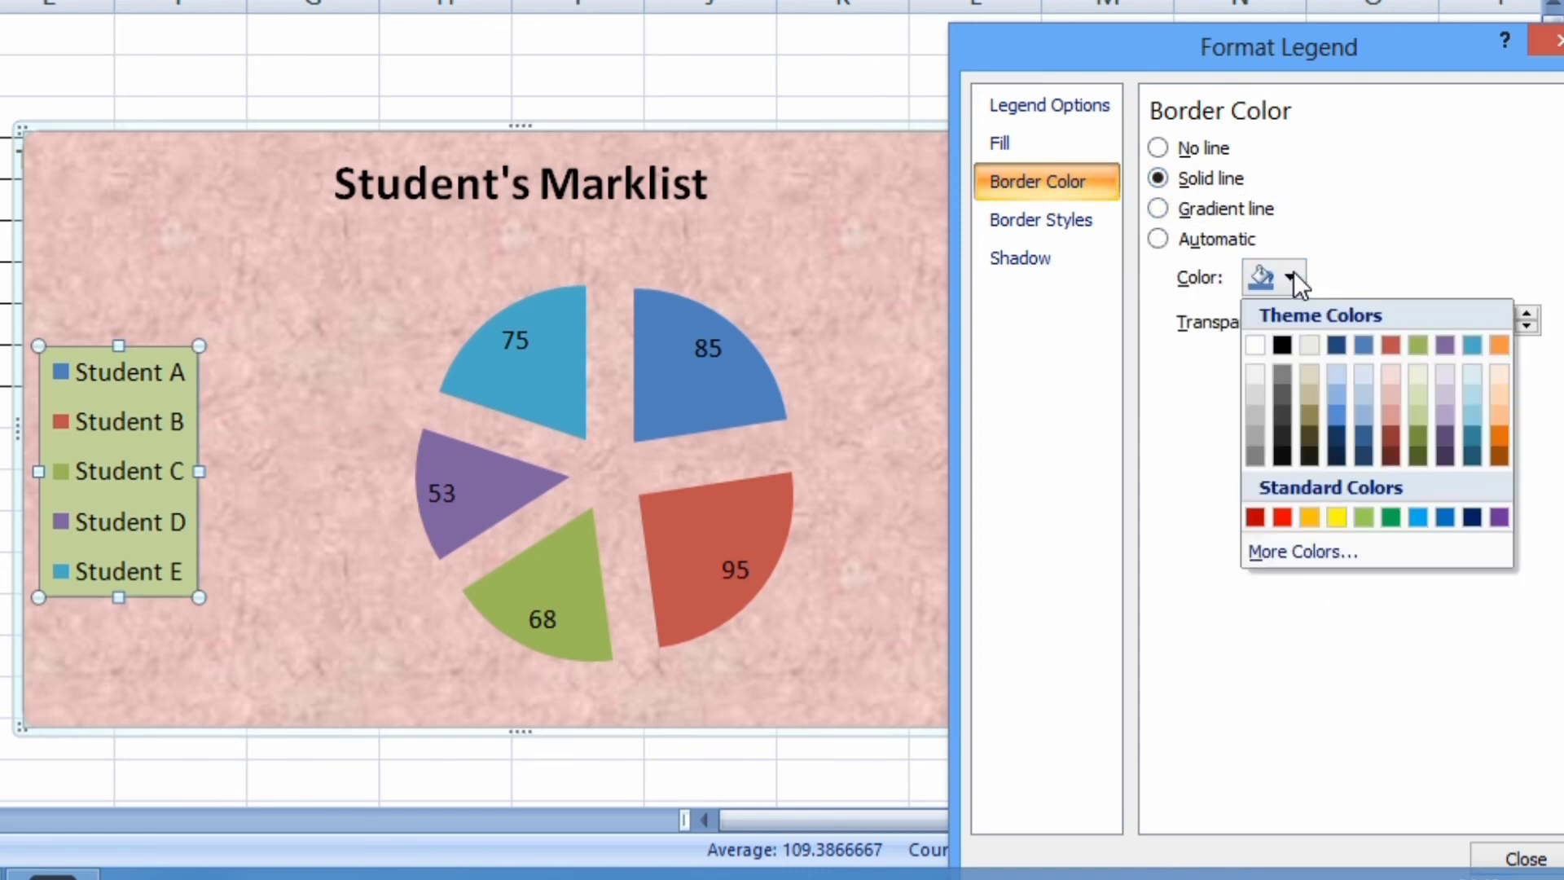
left_click(1343, 518)
left_click(373, 394)
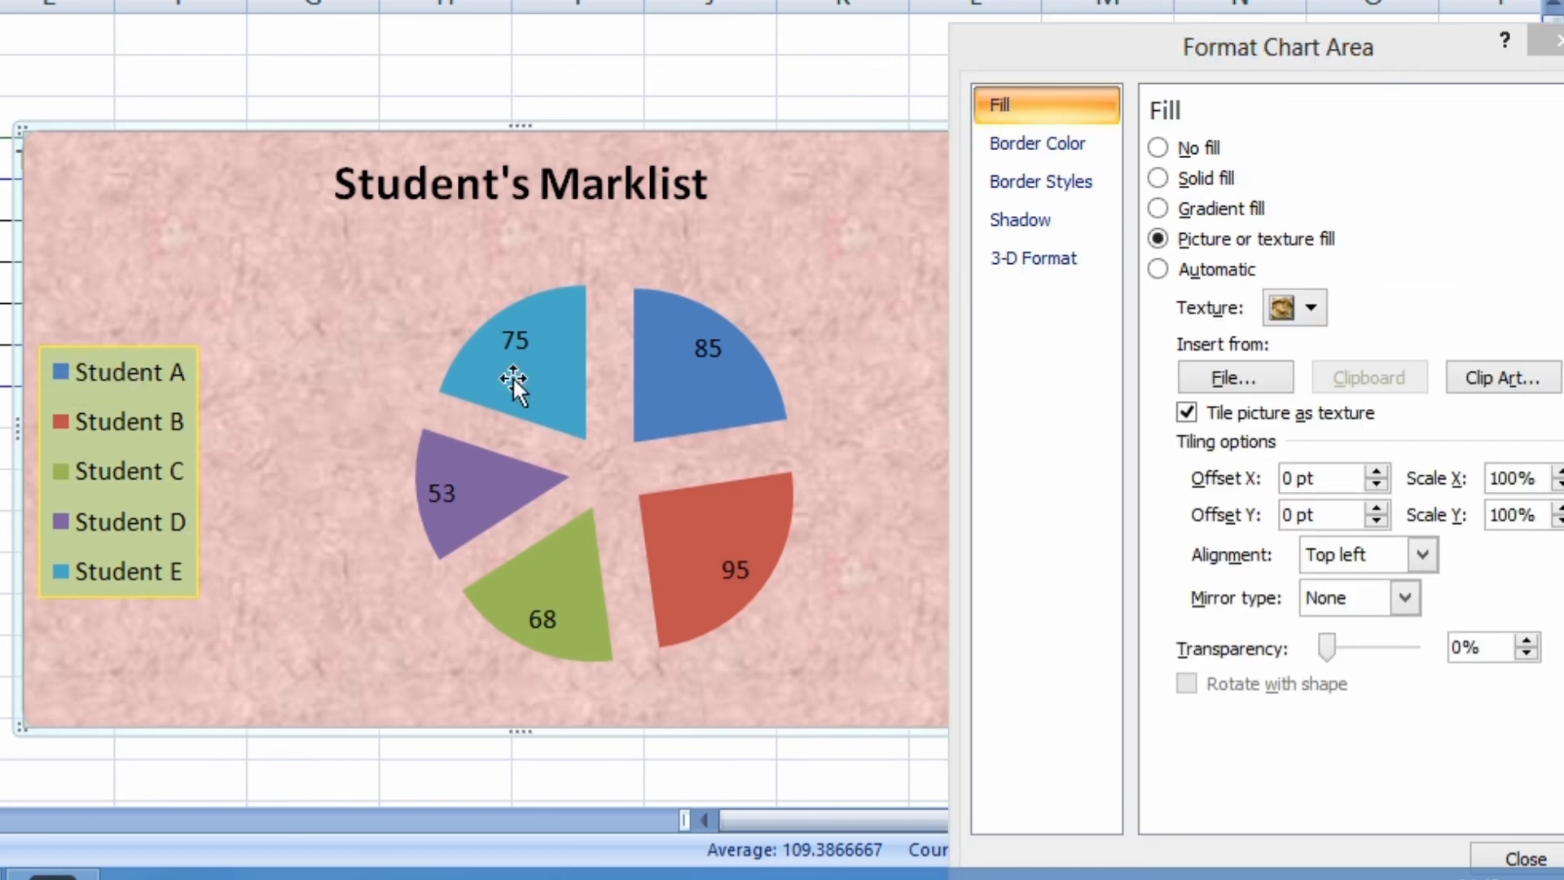
left_click_drag(1141, 47, 840, 0)
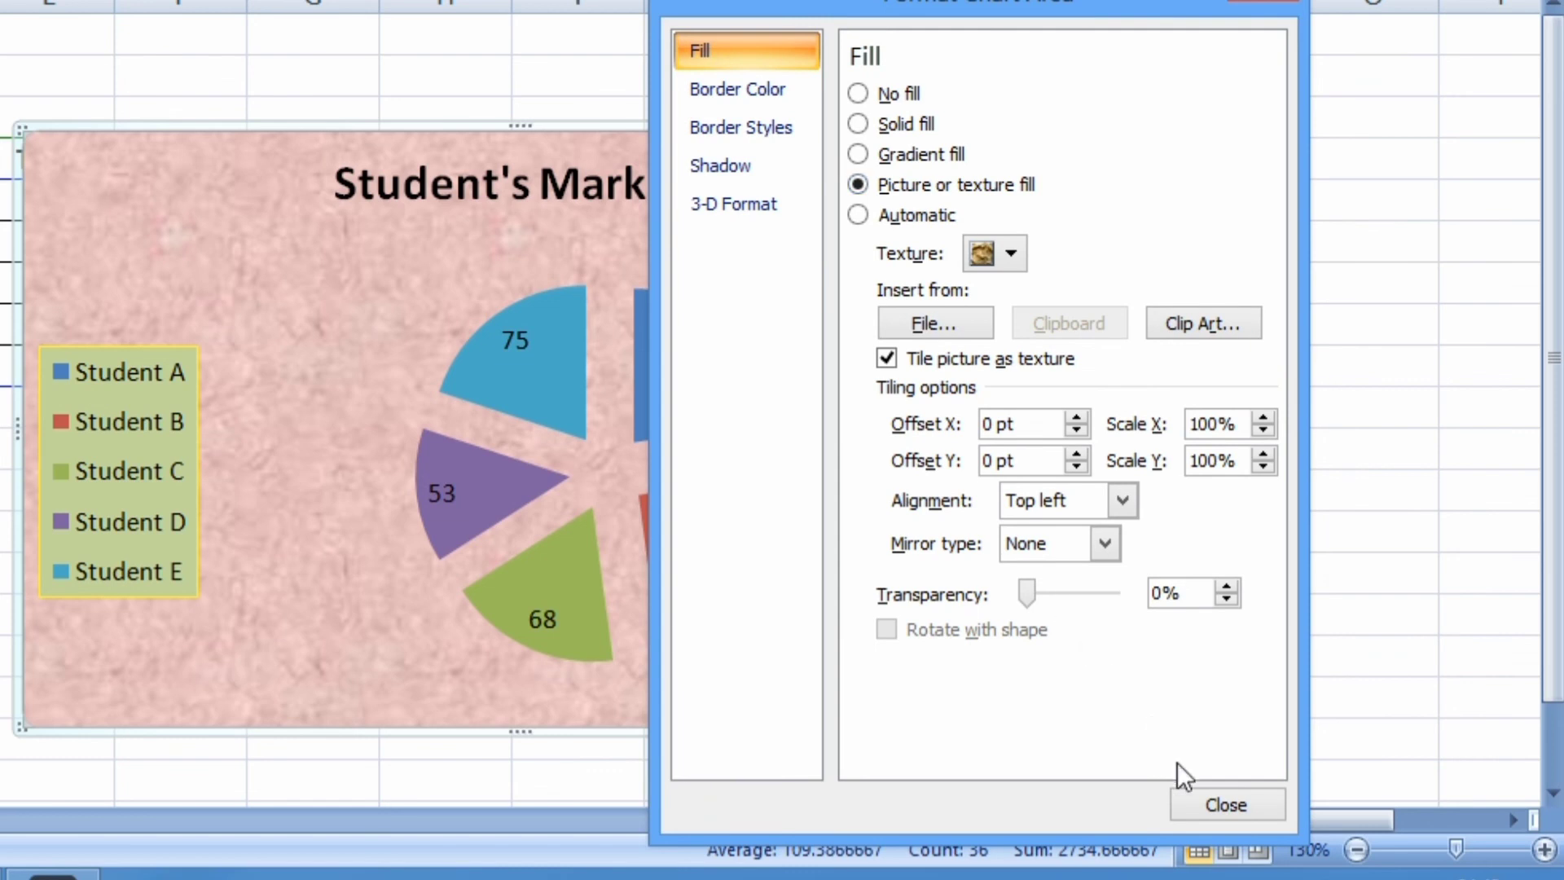
left_click(1204, 809)
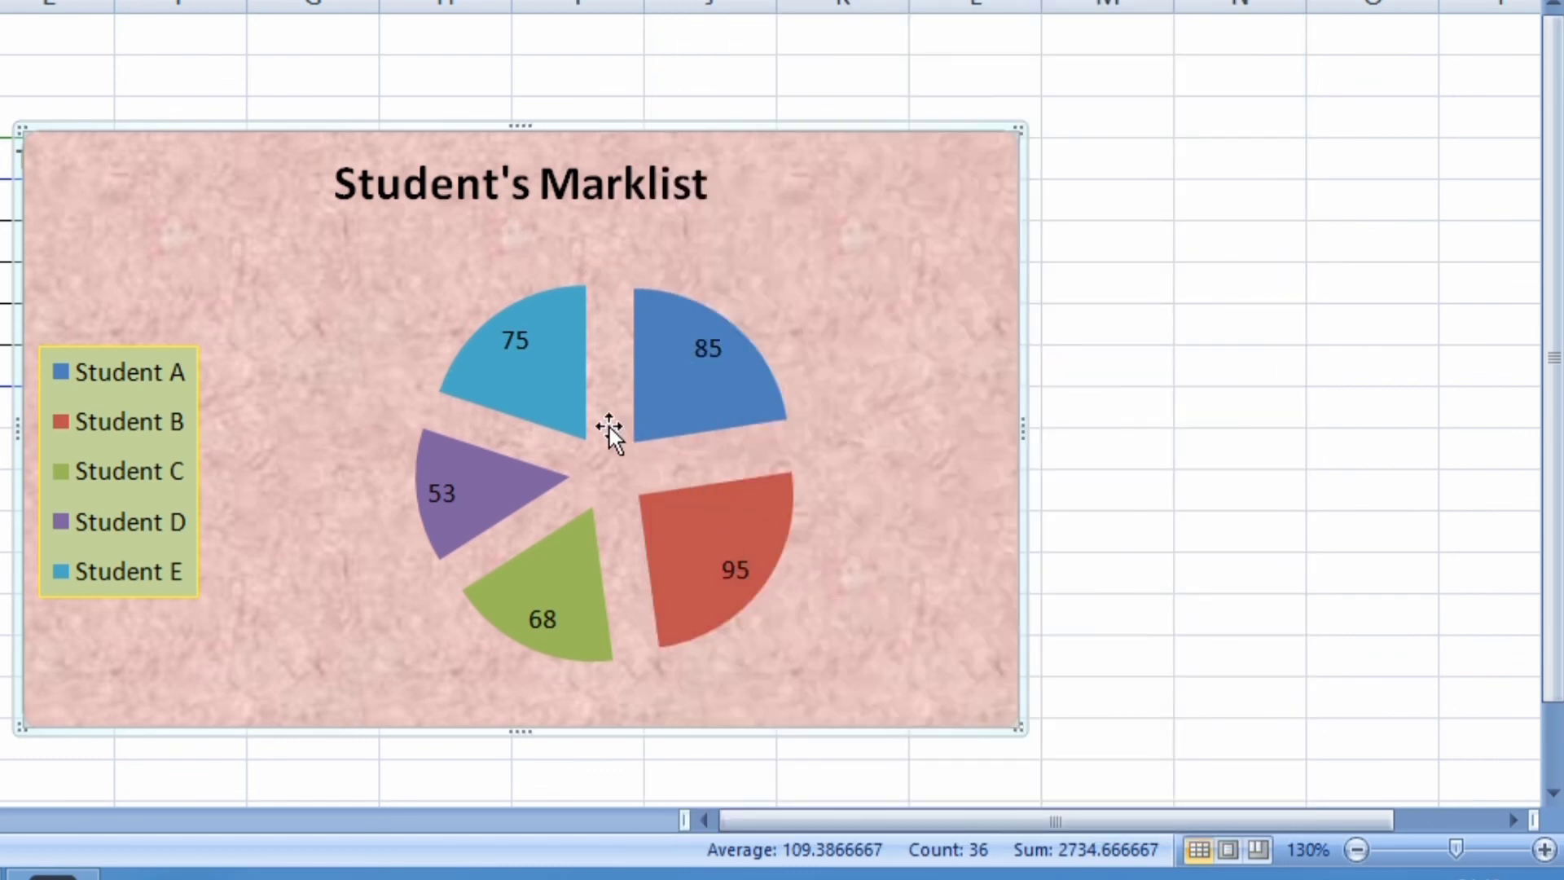